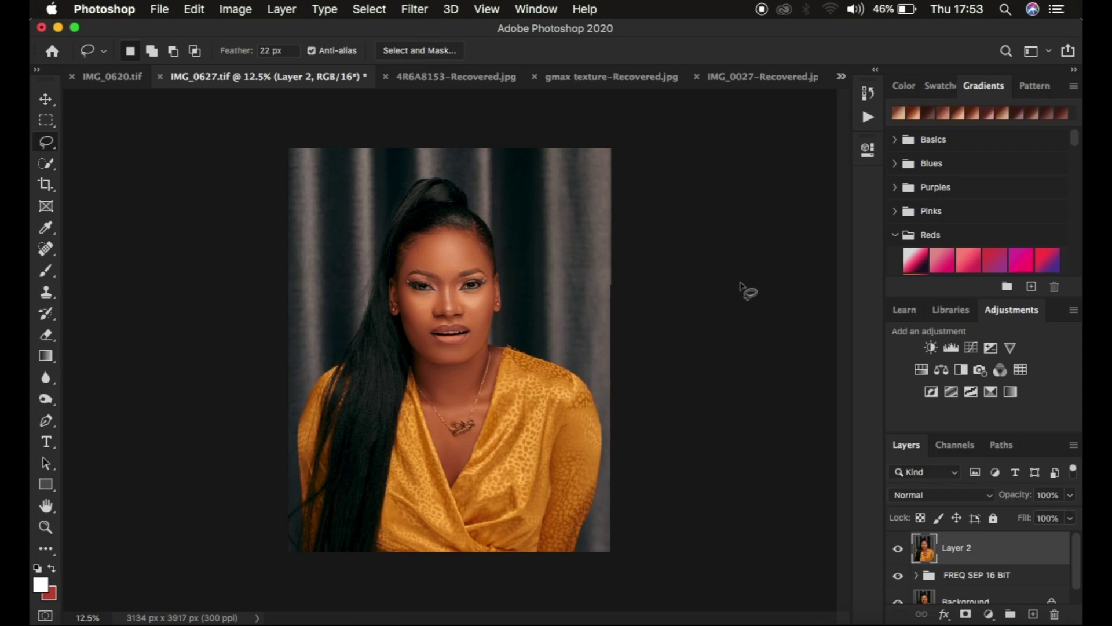
Step: Delete the old Layer 2 from the layer stack
{"action": "key", "text": "BackSpace"}
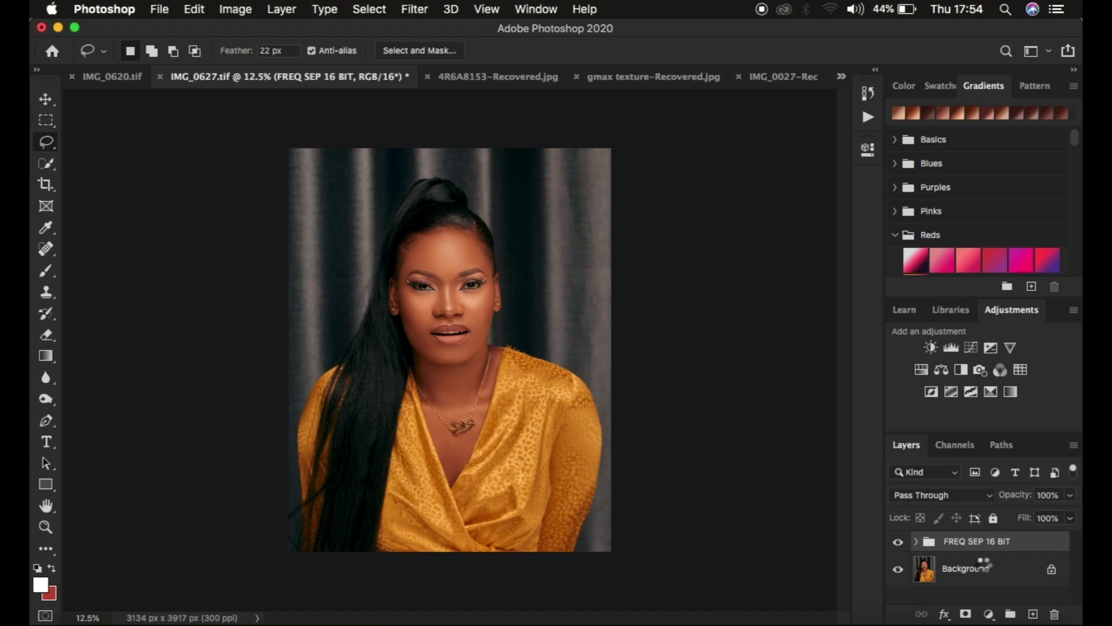
Step: In the Camera Raw Filter, darken the HSL Oranges luminance to -16
{"action": "left_click", "coordinate": [415, 9]}
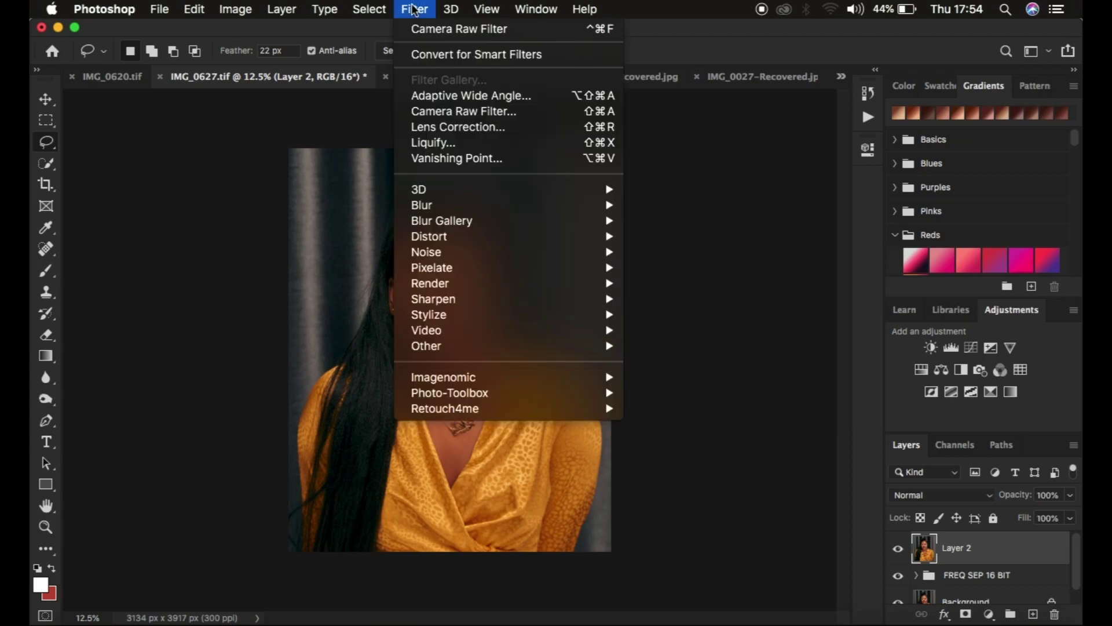
{"action": "left_click", "coordinate": [447, 110]}
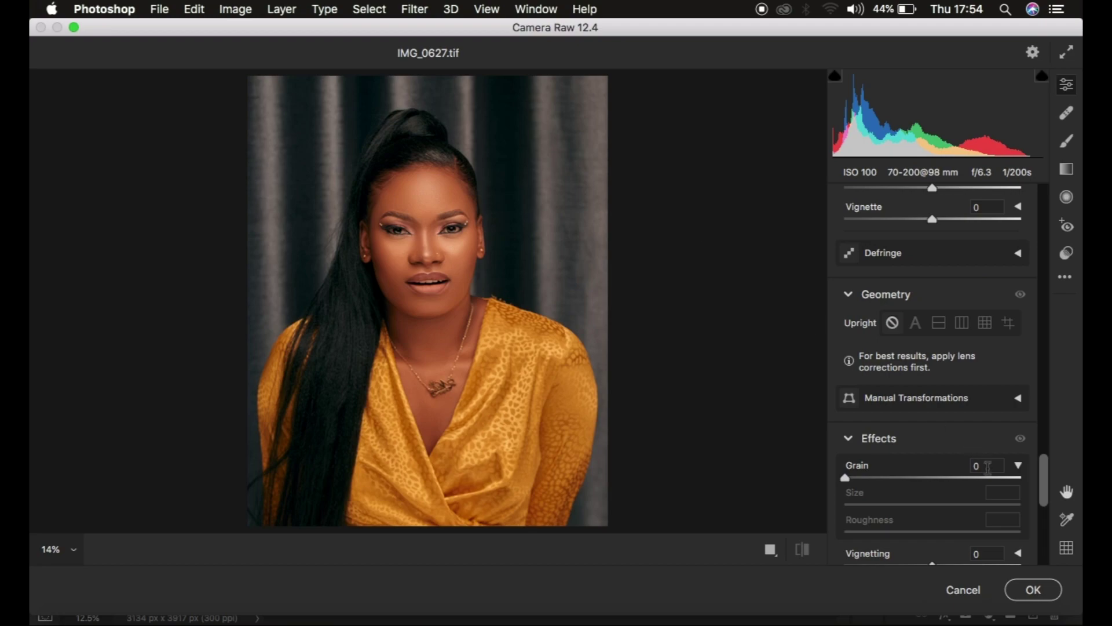
{"action": "scroll", "coordinate": [989, 467], "scroll_direction": "down", "scroll_amount": 10}
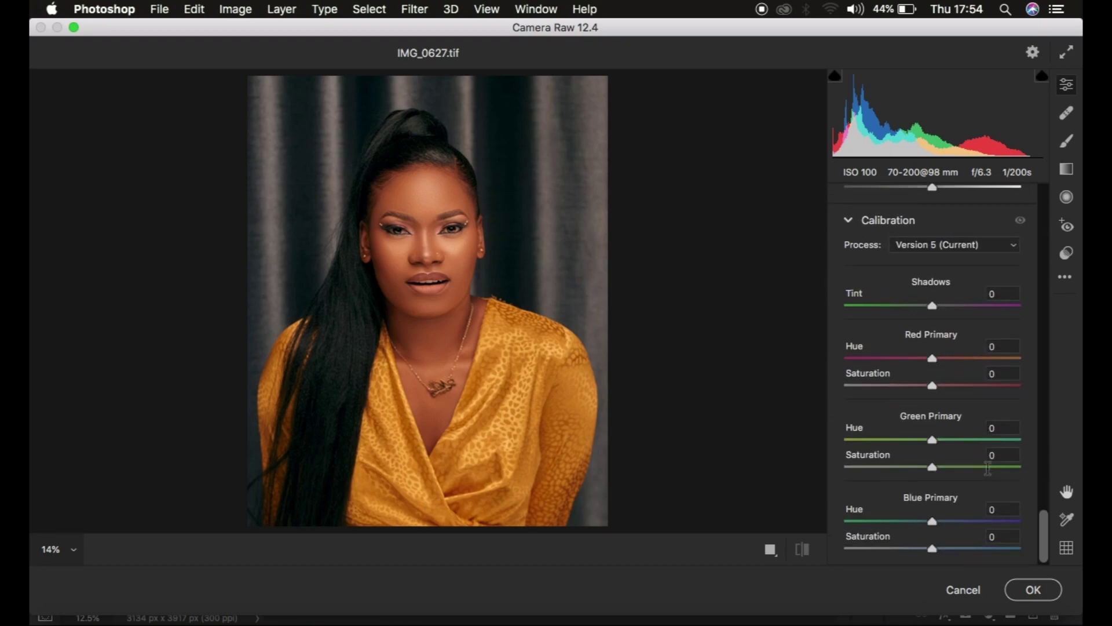
{"action": "scroll", "coordinate": [989, 467], "scroll_direction": "up", "scroll_amount": 15}
{"action": "scroll", "coordinate": [988, 467], "scroll_direction": "up", "scroll_amount": 3}
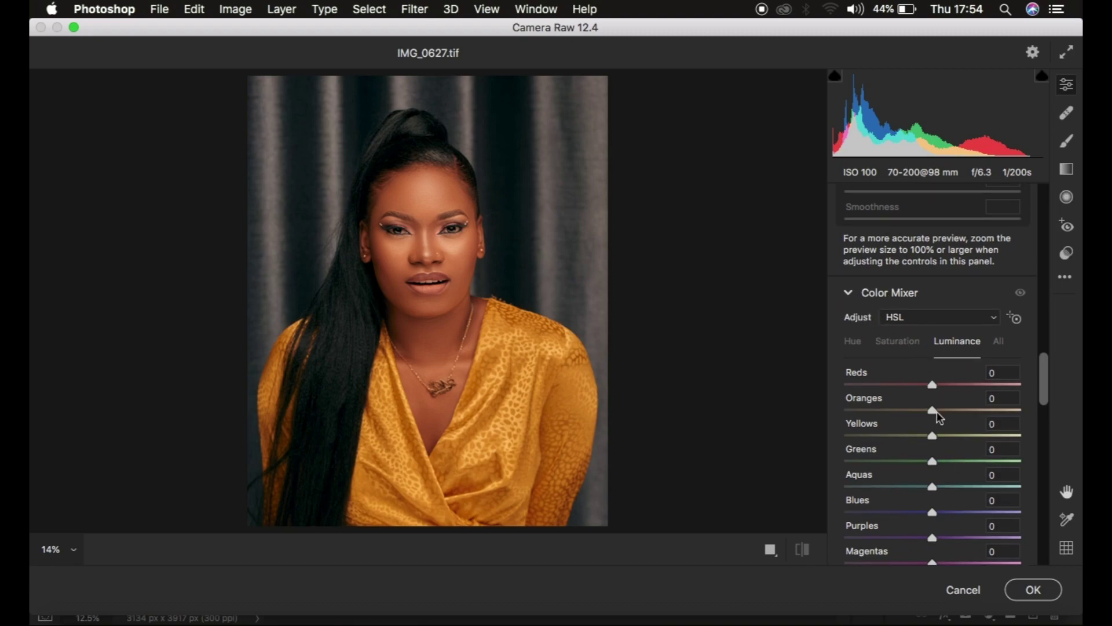
{"action": "left_click_drag", "start_coordinate": [930, 408], "coordinate": [918, 413]}
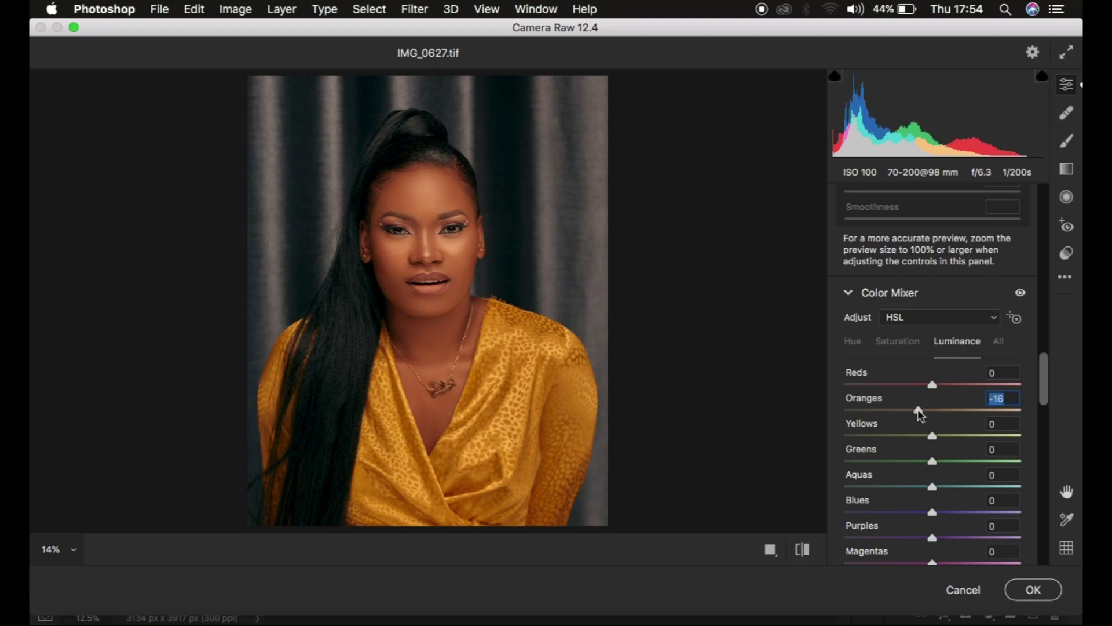
Step: Raise Basic Contrast to +5, compare with the original, and apply the Camera Raw edit
{"action": "scroll", "coordinate": [918, 410], "scroll_direction": "up", "scroll_amount": 15}
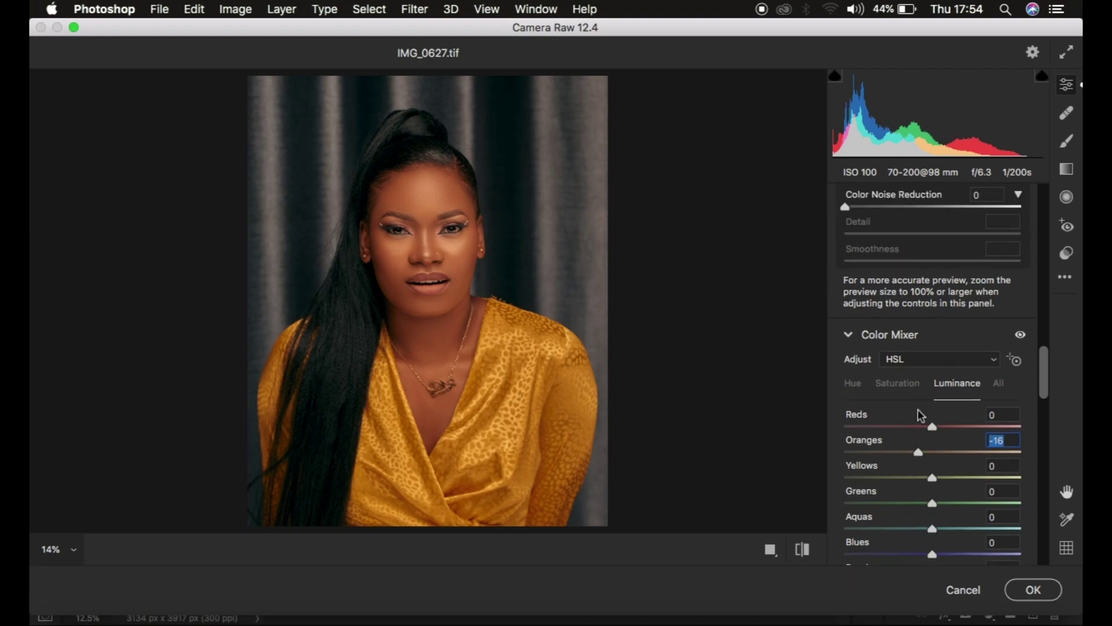
{"action": "left_click_drag", "start_coordinate": [935, 425], "coordinate": [940, 428]}
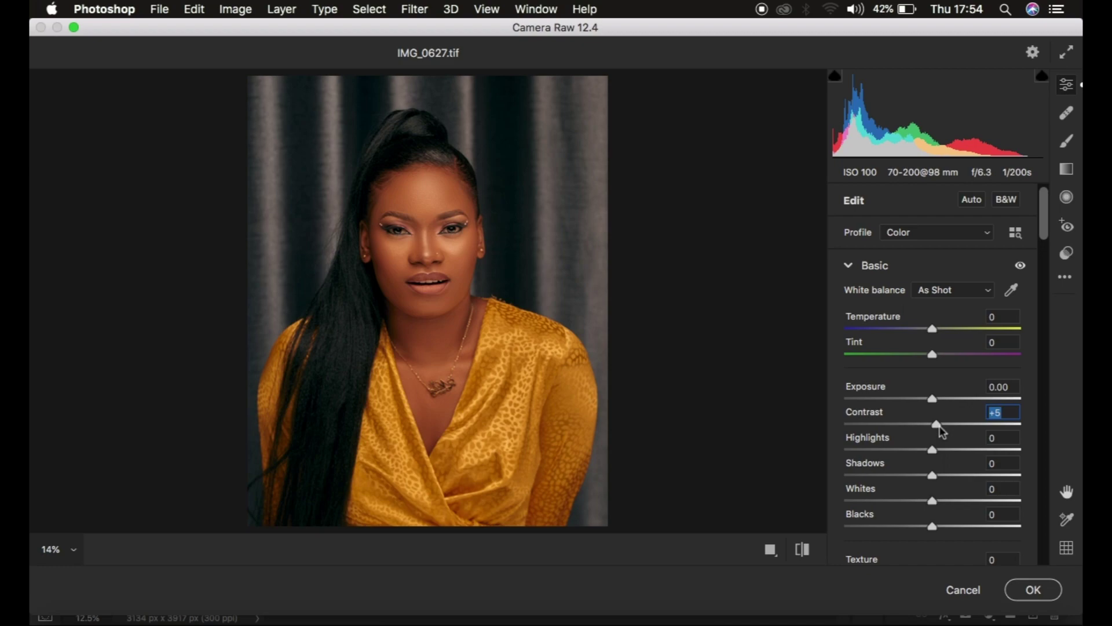
{"action": "left_click", "coordinate": [804, 551]}
{"action": "left_click", "coordinate": [804, 550]}
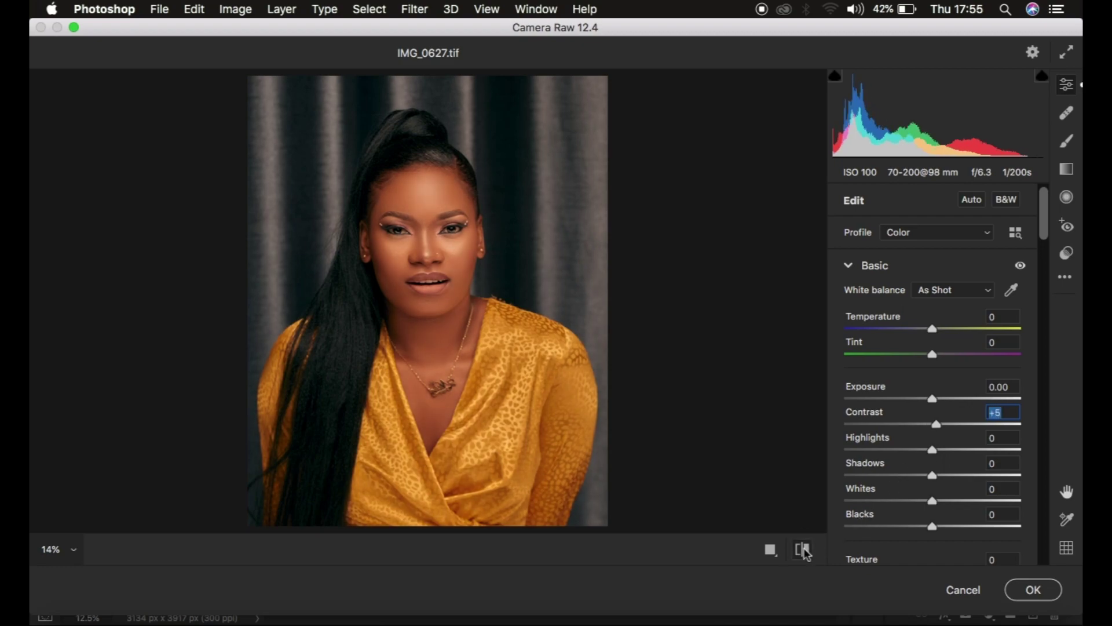
{"action": "left_click", "coordinate": [804, 550]}
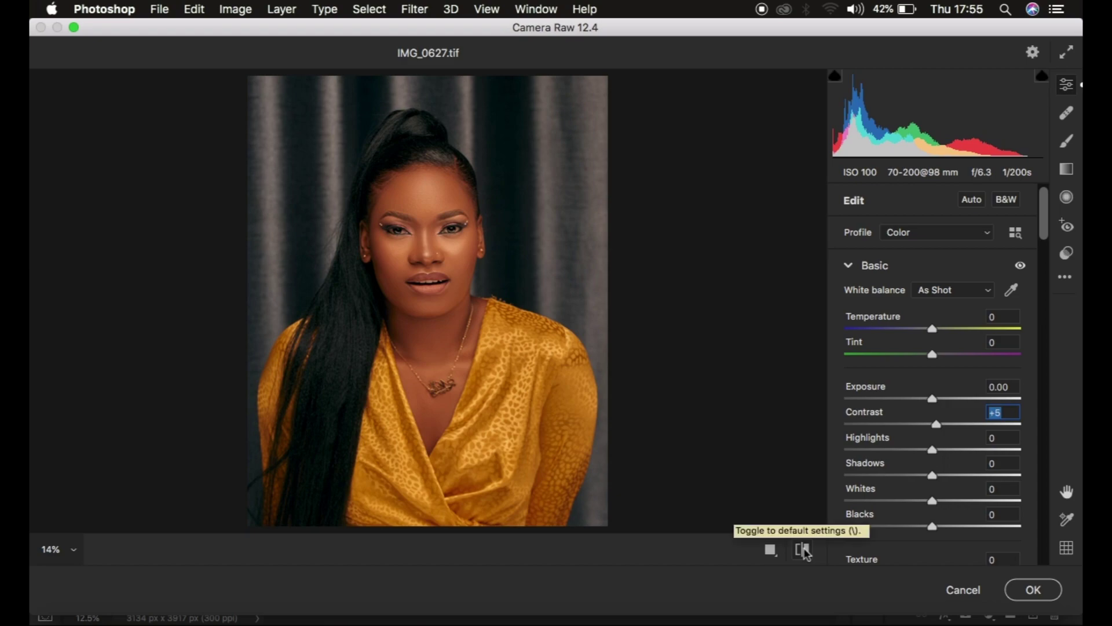
{"action": "left_click", "coordinate": [1026, 589]}
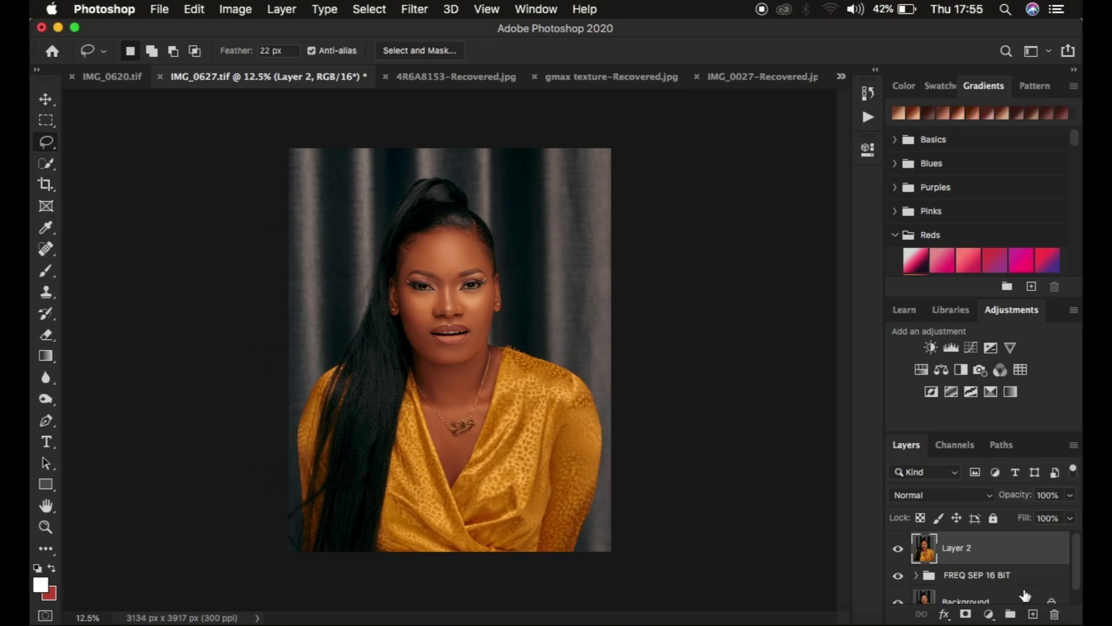
Step: Add a Black & White adjustment layer blended as Multiply at 5% opacity
{"action": "left_click", "coordinate": [988, 614]}
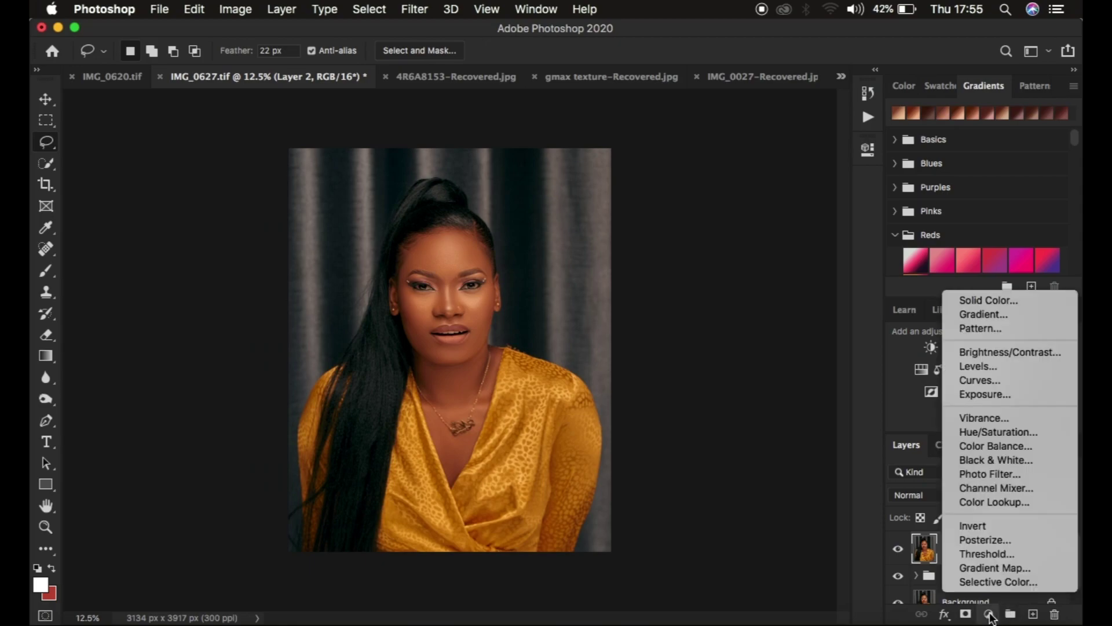
{"action": "left_click", "coordinate": [983, 461]}
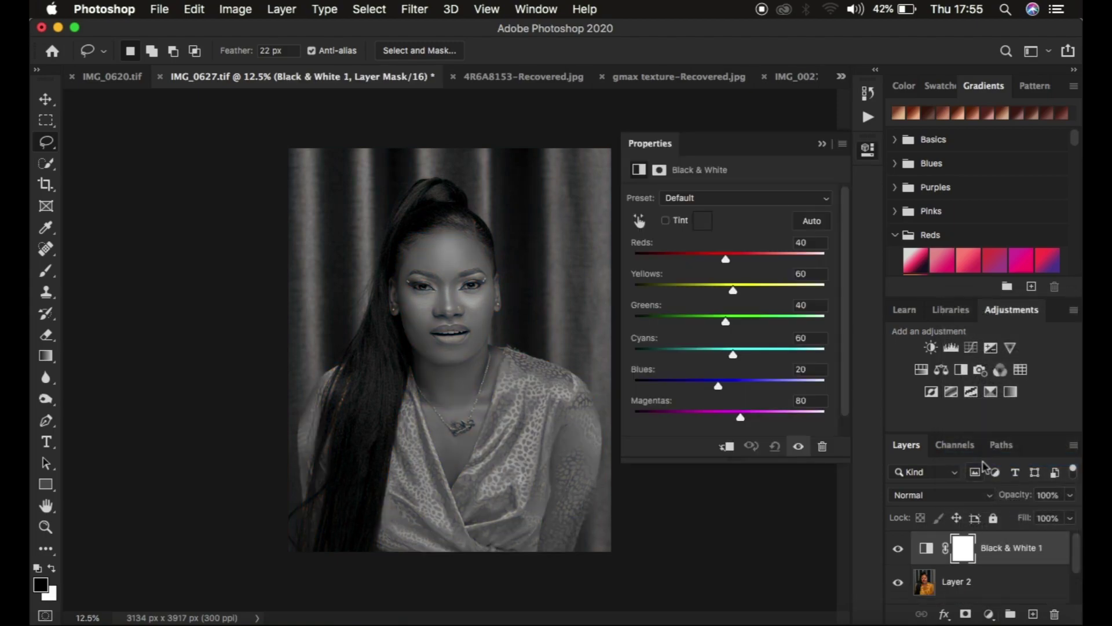
{"action": "left_click", "coordinate": [935, 494]}
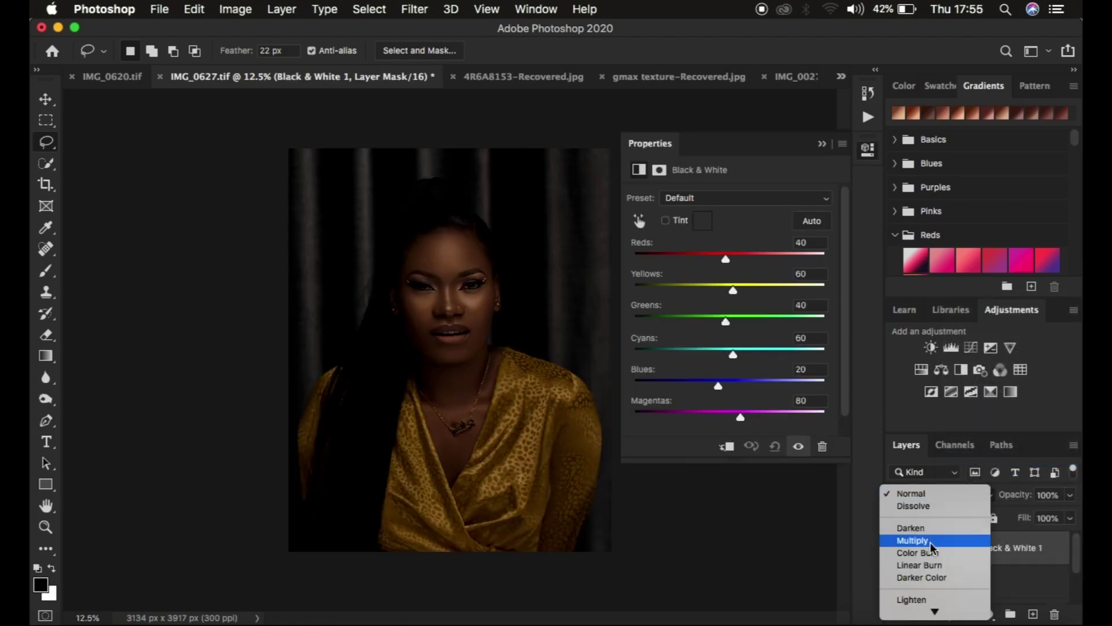
{"action": "left_click", "coordinate": [930, 541]}
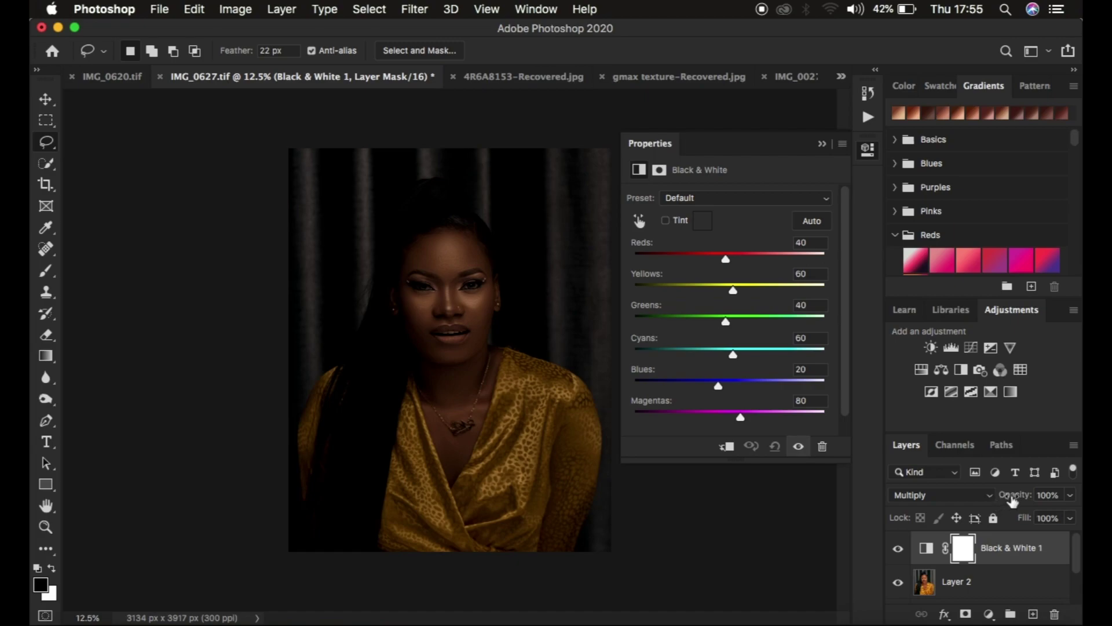
{"action": "left_click_drag", "start_coordinate": [1012, 500], "coordinate": [932, 499]}
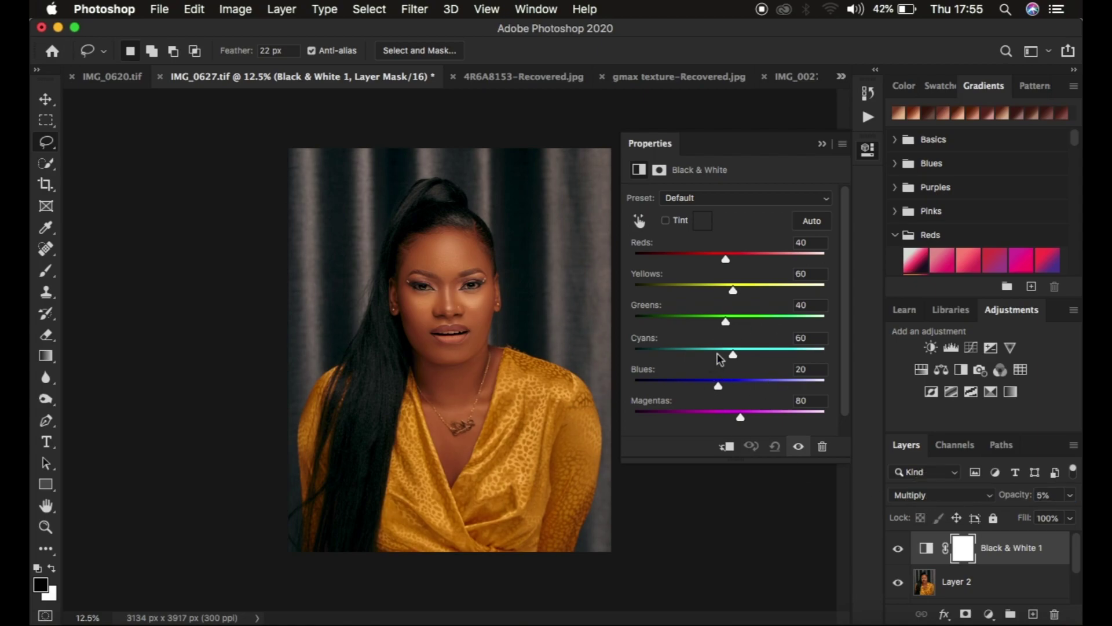
{"action": "left_click", "coordinate": [821, 144]}
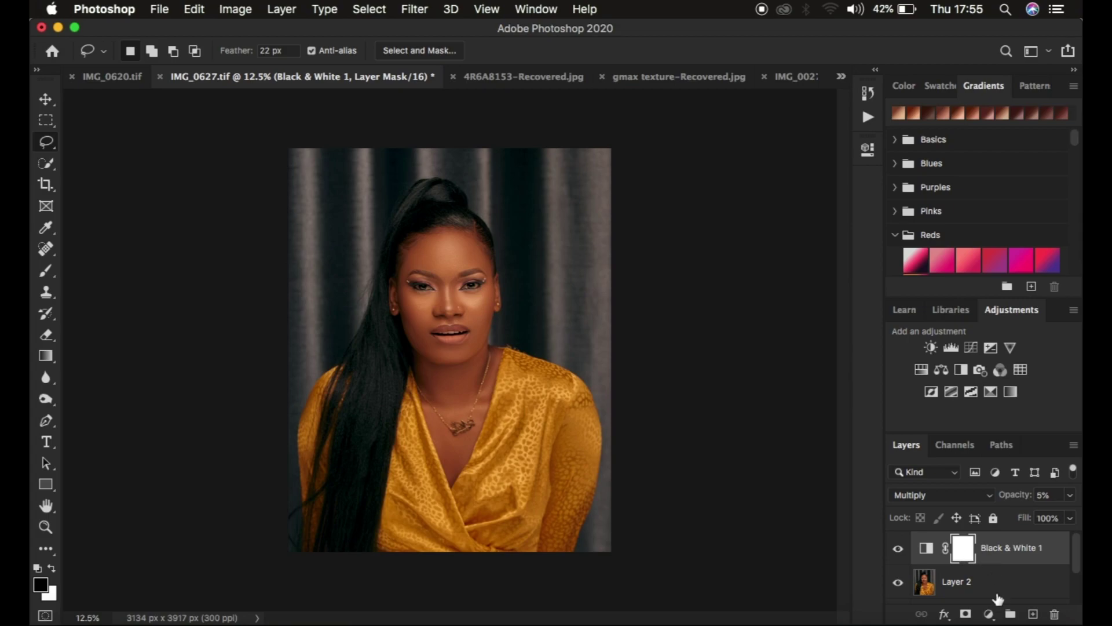
Step: Add a Selective Color layer and set the Blacks range's Black to +1
{"action": "left_click", "coordinate": [989, 614]}
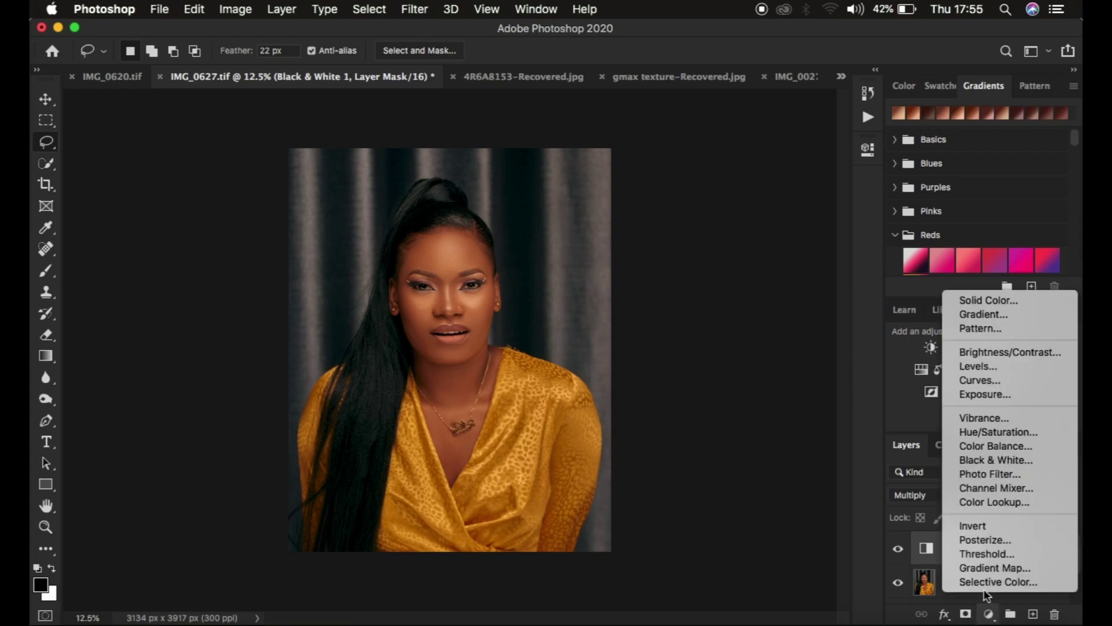
{"action": "left_click", "coordinate": [982, 582]}
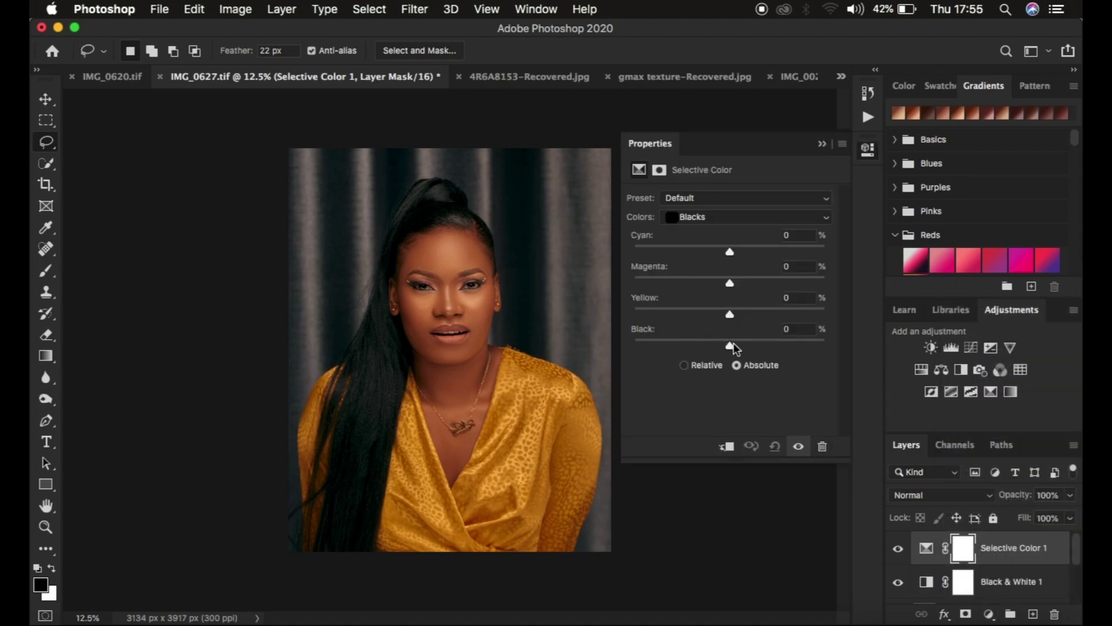
{"action": "left_click_drag", "start_coordinate": [733, 343], "coordinate": [735, 344]}
{"action": "left_click", "coordinate": [672, 217]}
{"action": "left_click", "coordinate": [672, 216]}
{"action": "left_click", "coordinate": [731, 345]}
Step: Set the Blacks Cyan to +1 and toggle the layer's visibility to compare
{"action": "left_click", "coordinate": [730, 253]}
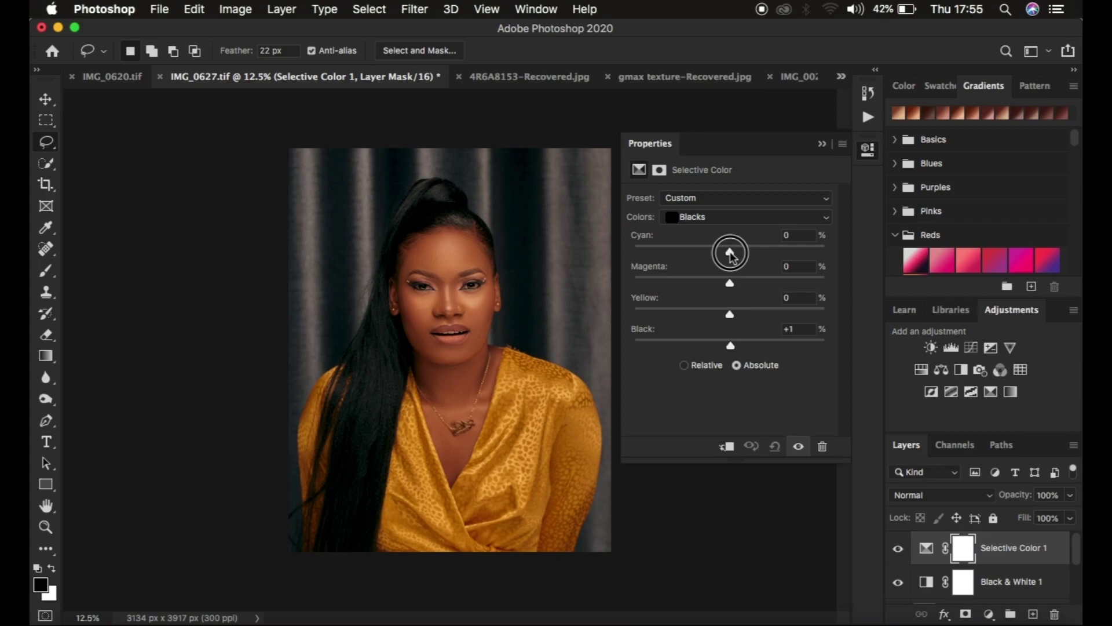
{"action": "mouse_move", "coordinate": [731, 255]}
{"action": "left_mouse_down"}
{"action": "mouse_move", "coordinate": [658, 251]}
{"action": "mouse_move", "coordinate": [759, 241]}
{"action": "mouse_move", "coordinate": [742, 256]}
{"action": "mouse_move", "coordinate": [705, 250]}
{"action": "mouse_move", "coordinate": [716, 255]}
{"action": "left_mouse_up"}
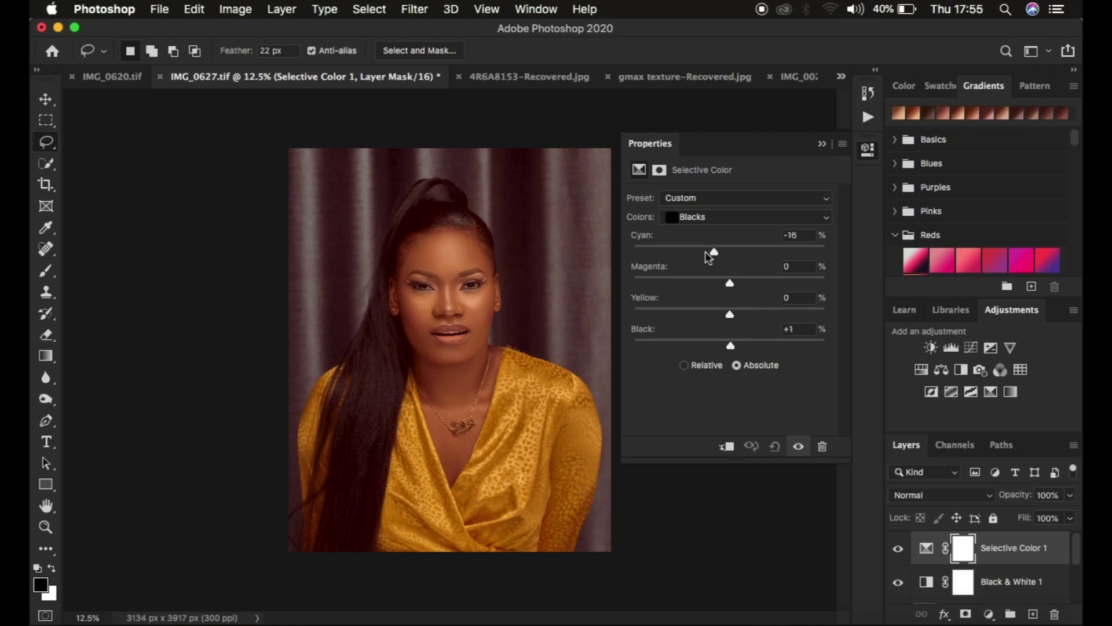
{"action": "left_click_drag", "start_coordinate": [714, 249], "coordinate": [732, 254]}
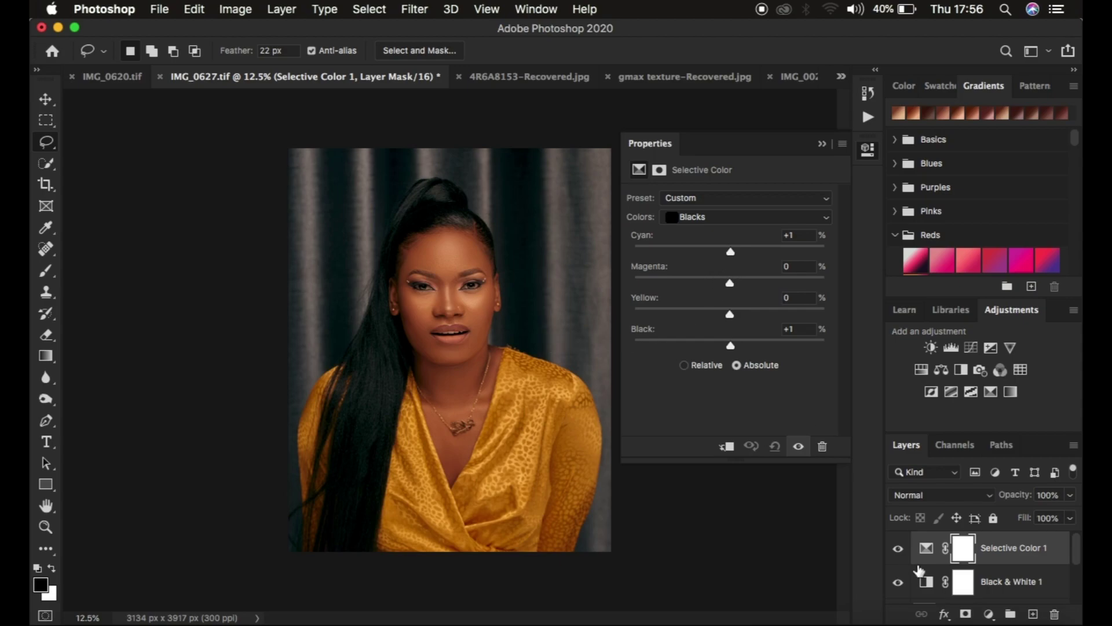
{"action": "left_click", "coordinate": [899, 549]}
{"action": "left_click", "coordinate": [899, 550]}
{"action": "left_click", "coordinate": [823, 145]}
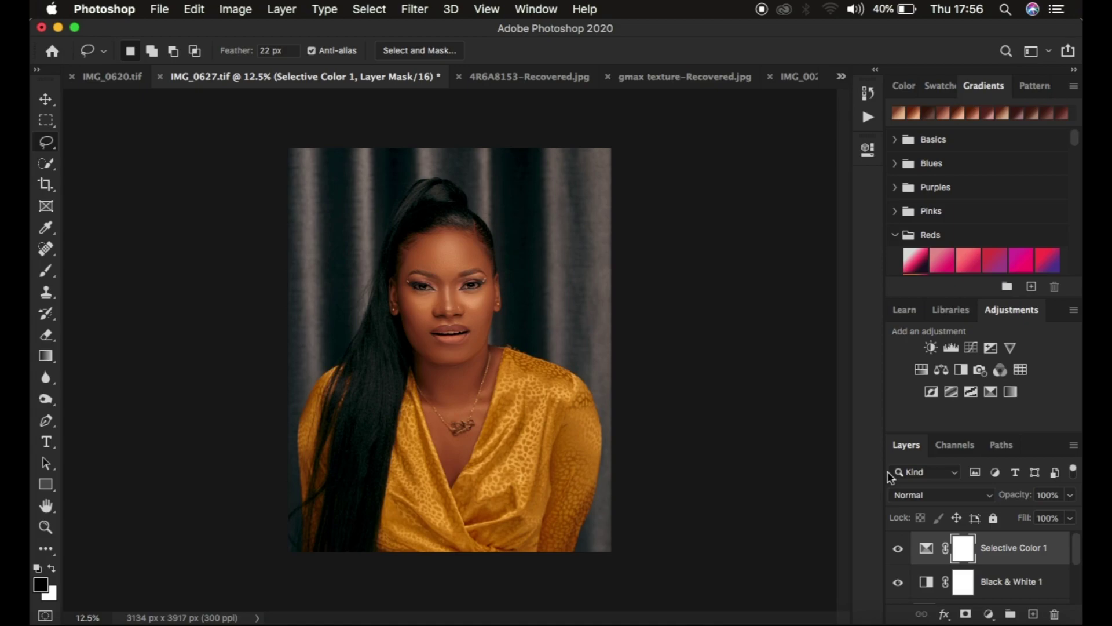
{"action": "left_click", "coordinate": [989, 614]}
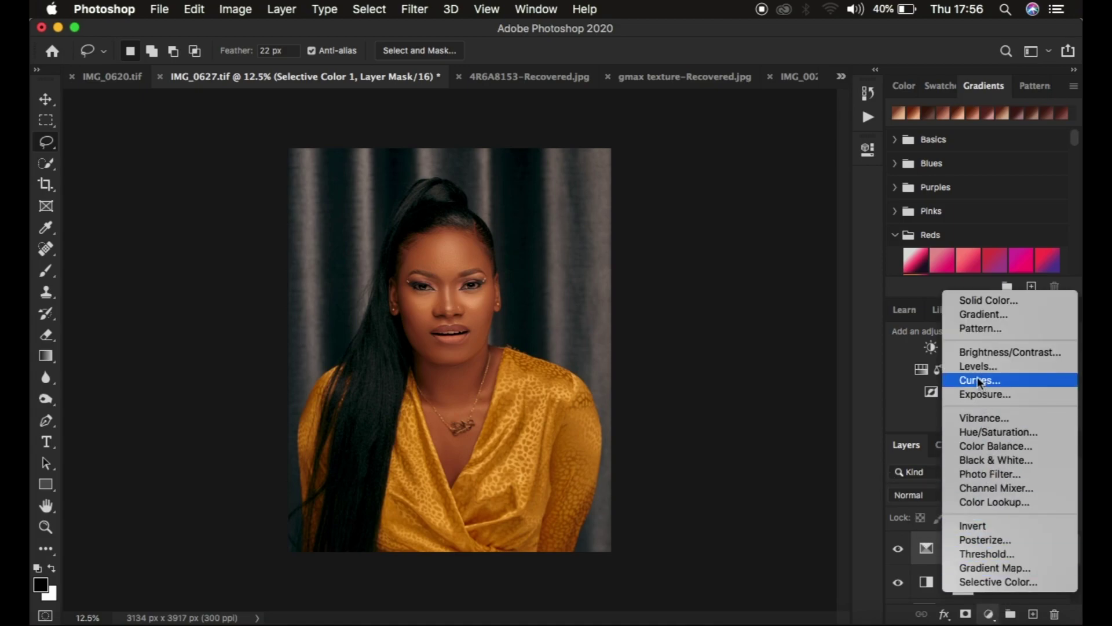
Step: Pull the Curves 1 RGB white point in to Input 189 to brighten the portrait
{"action": "key", "text": "Escape"}
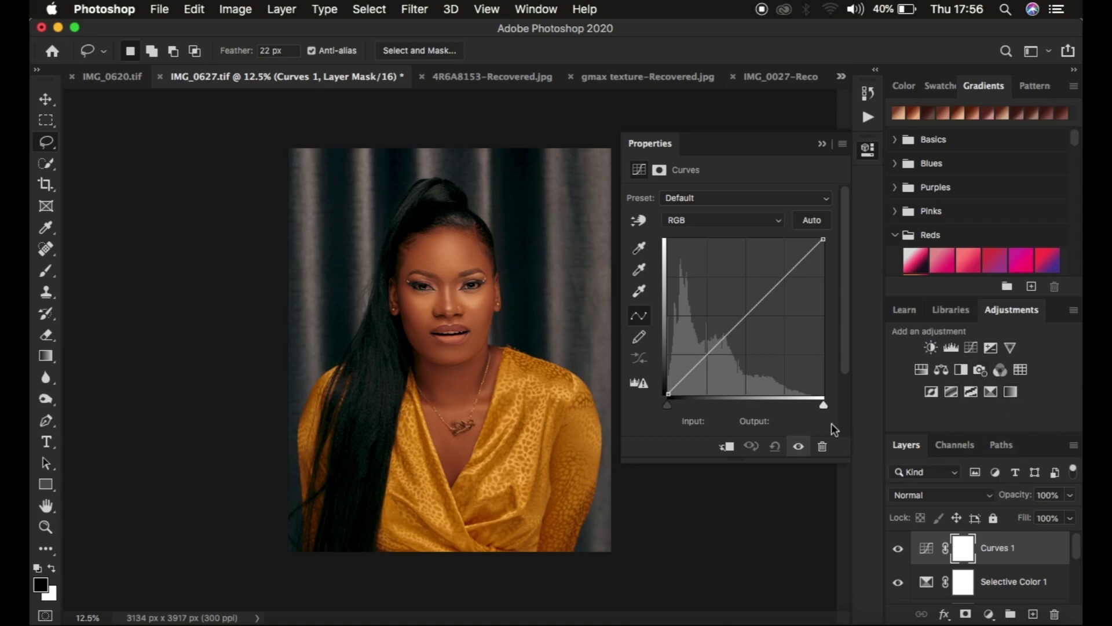
{"action": "left_click_drag", "start_coordinate": [822, 405], "coordinate": [785, 408]}
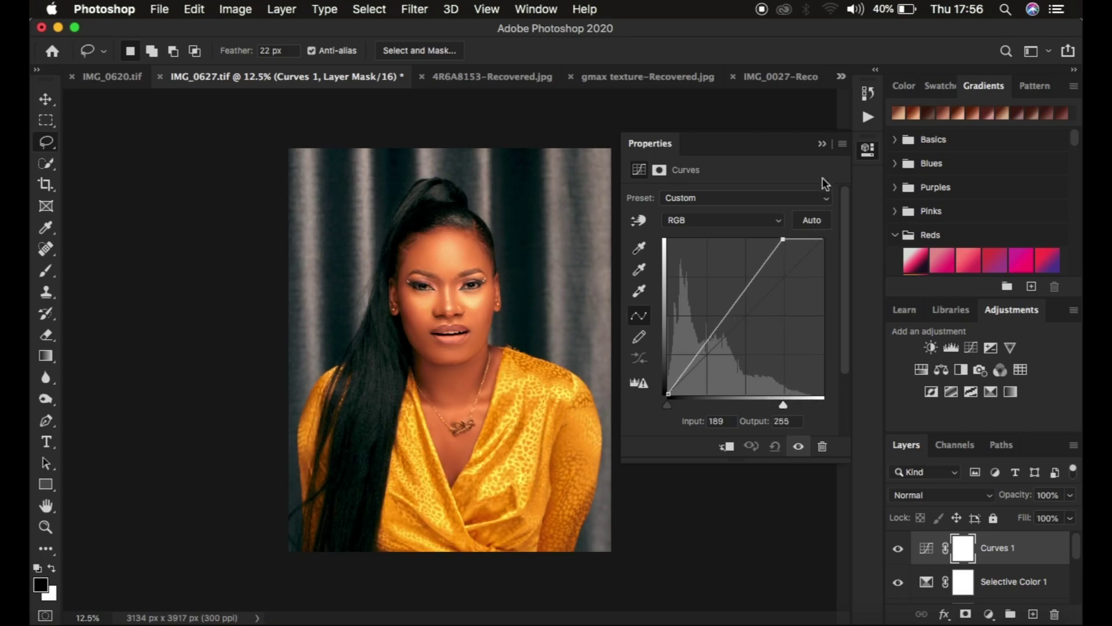
{"action": "left_click", "coordinate": [822, 144]}
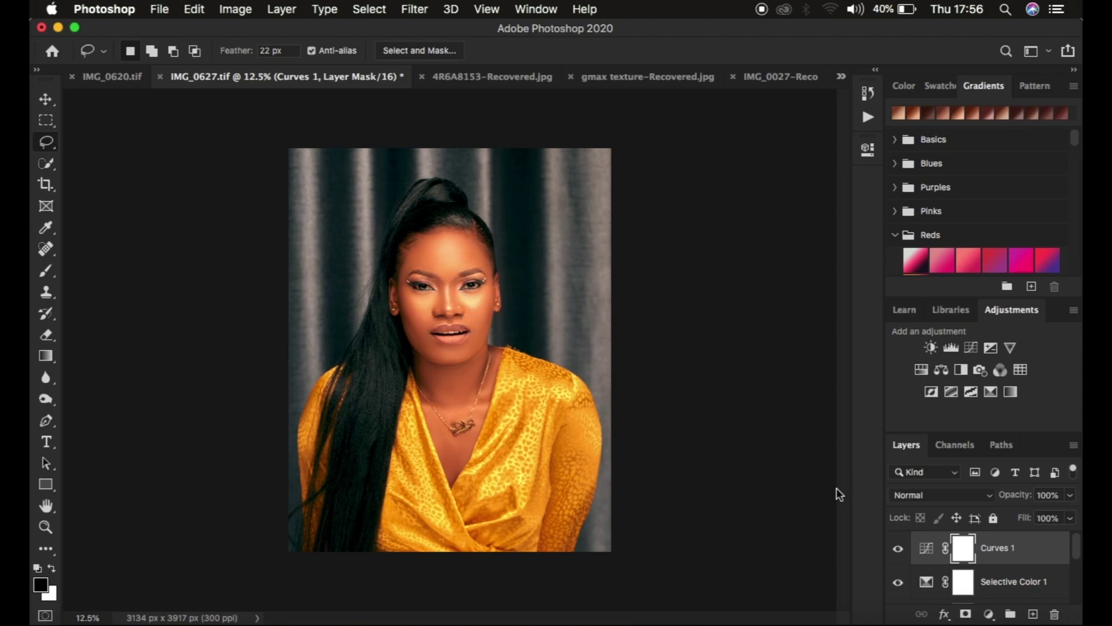
{"action": "left_click", "coordinate": [1043, 556]}
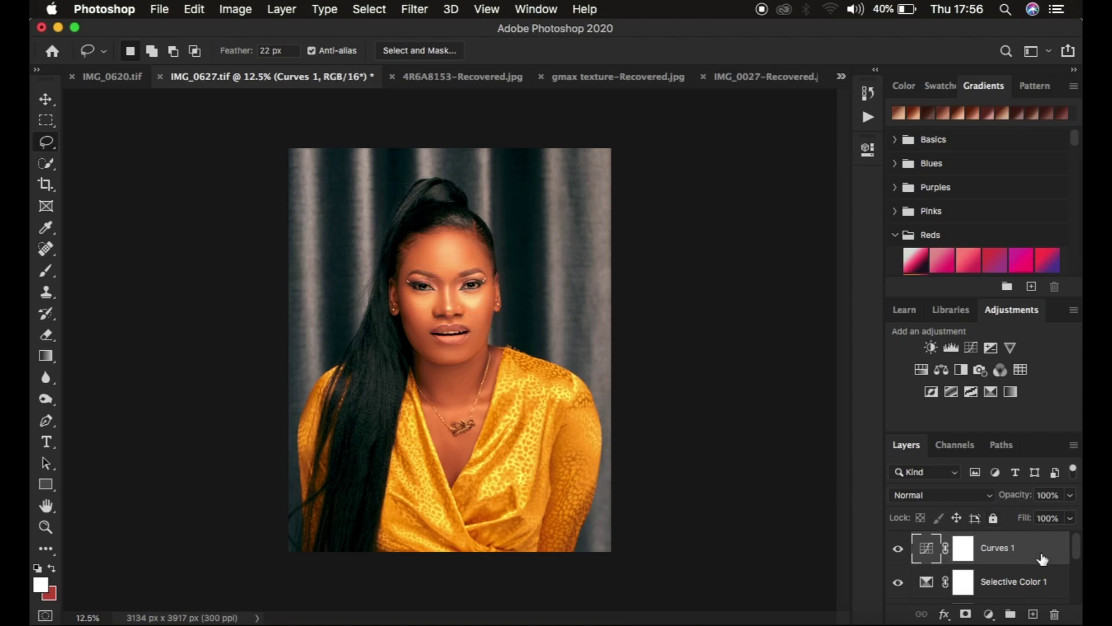
Step: Set Curves 1 Blend If Underlying Layer black slider to a split 137/255
{"action": "double_click", "coordinate": [1043, 557]}
{"action": "left_click_drag", "start_coordinate": [679, 81], "coordinate": [840, 53]}
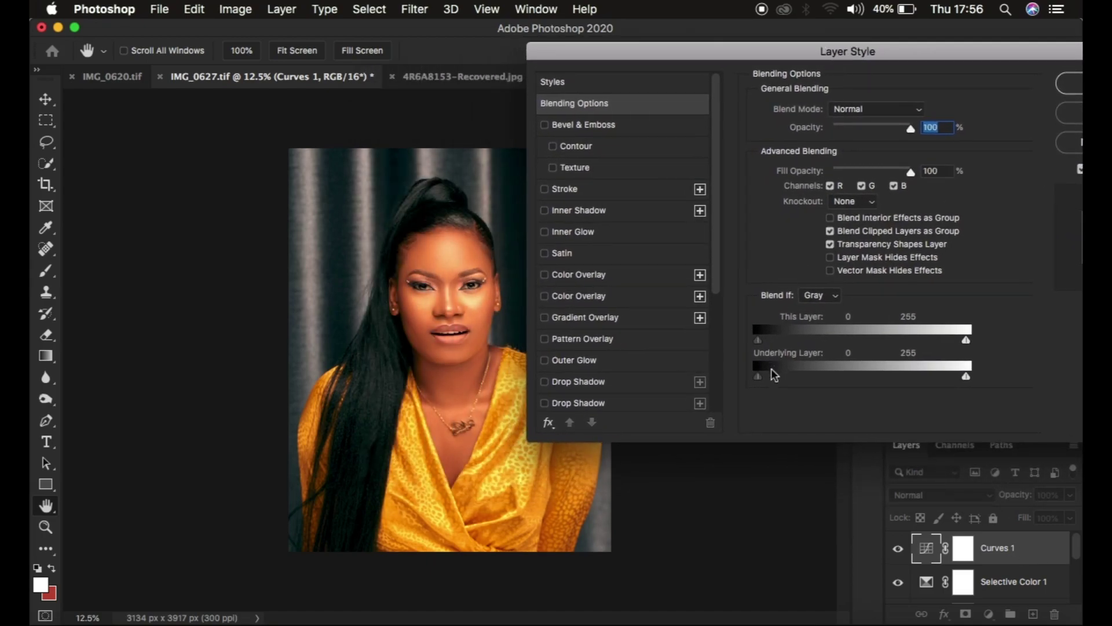
{"action": "left_click_drag", "start_coordinate": [759, 378], "coordinate": [870, 387]}
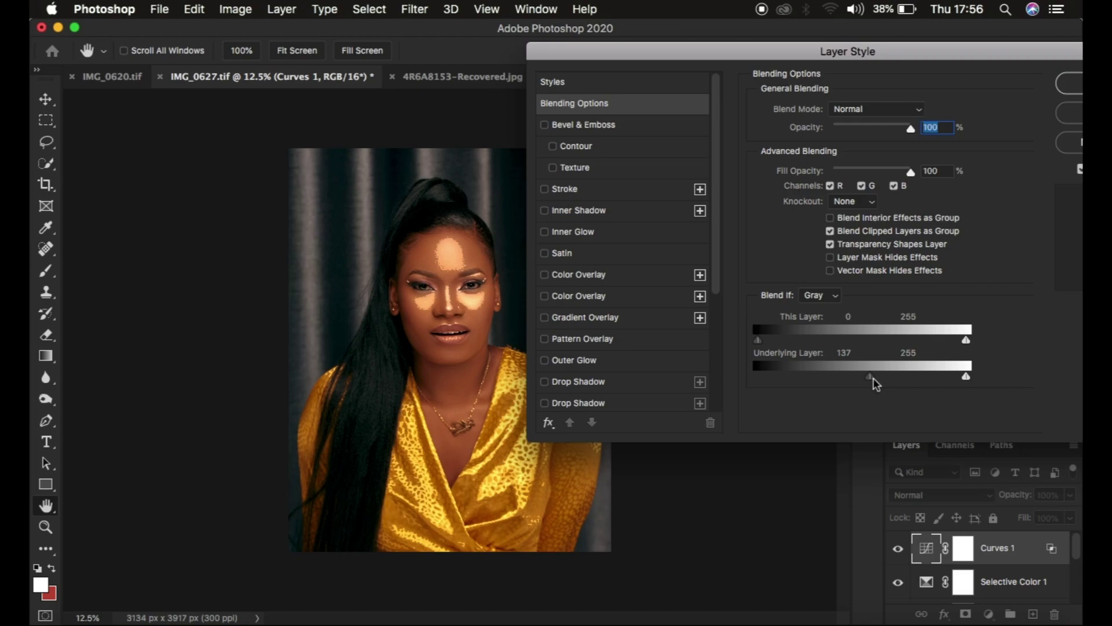
{"action": "left_click_drag", "start_coordinate": [873, 378], "coordinate": [1065, 377]}
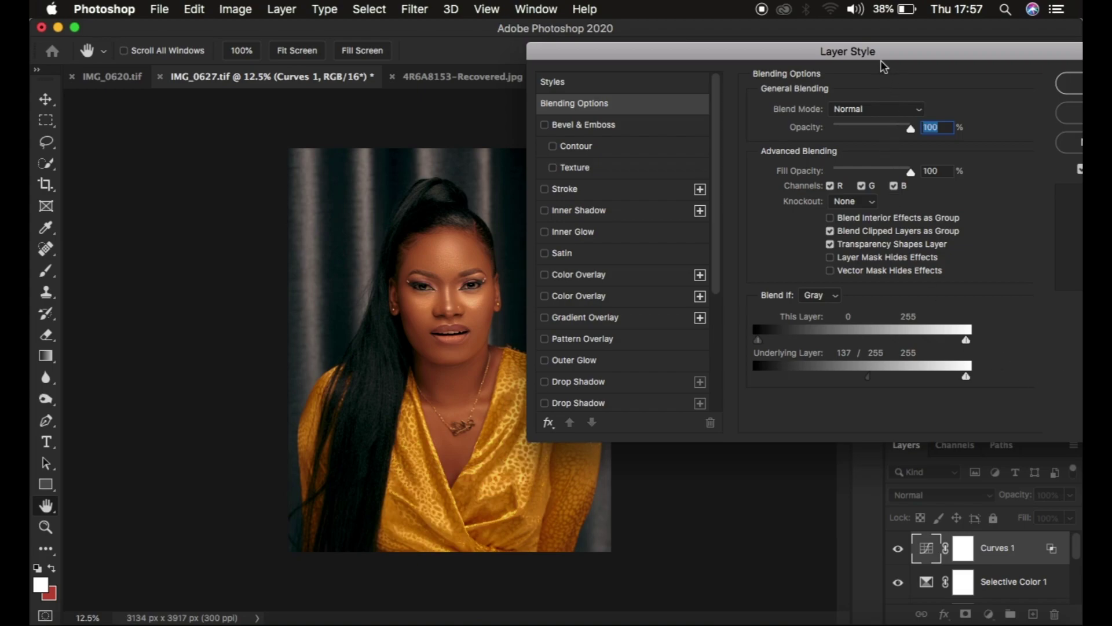
{"action": "left_click_drag", "start_coordinate": [1001, 52], "coordinate": [843, 70]}
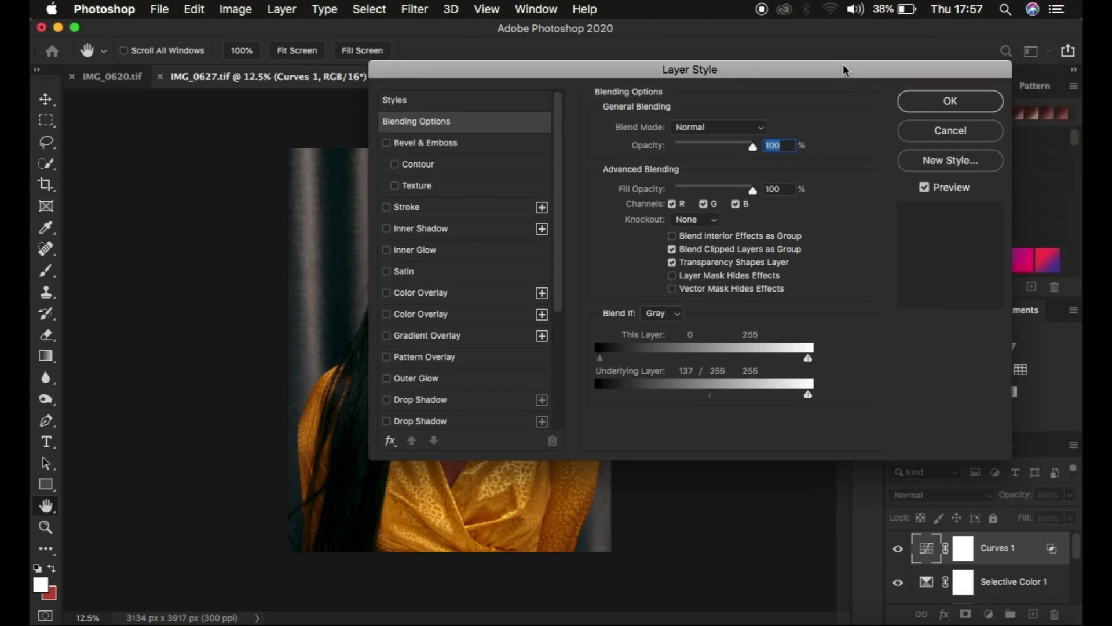
{"action": "left_click", "coordinate": [939, 98]}
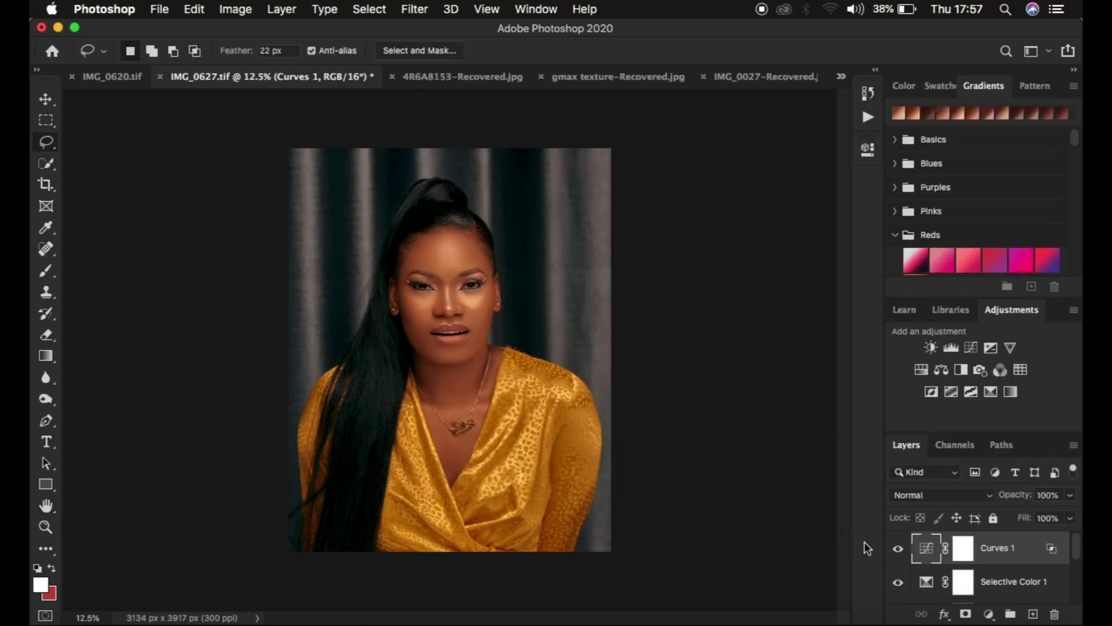
Step: Turn Curves 1 back on and invert its mask to black
{"action": "left_click", "coordinate": [898, 548]}
{"action": "left_click", "coordinate": [964, 548]}
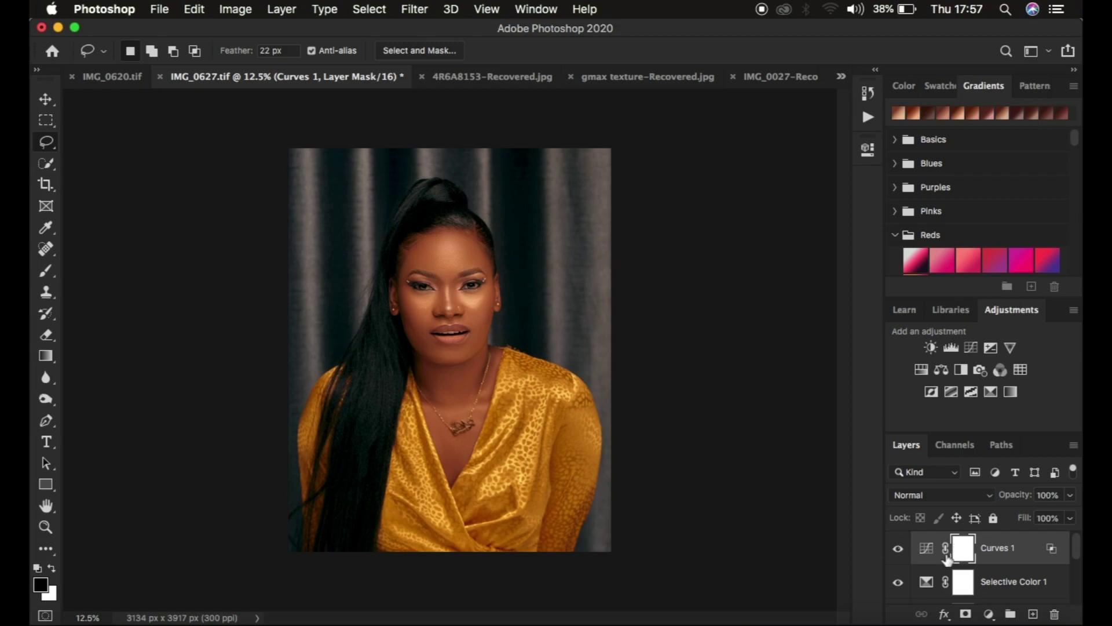
{"action": "key", "text": "super+i"}
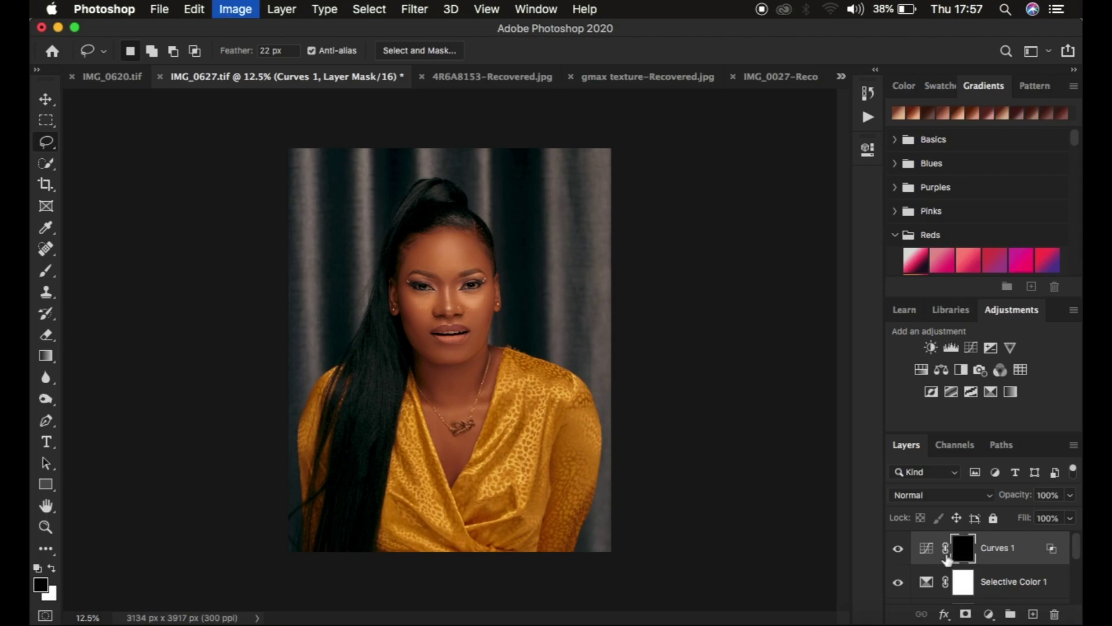
Step: Set up the Brush tool with white foreground and a 50 px Soft Round tip
{"action": "left_click", "coordinate": [47, 274]}
{"action": "right_click", "coordinate": [47, 275]}
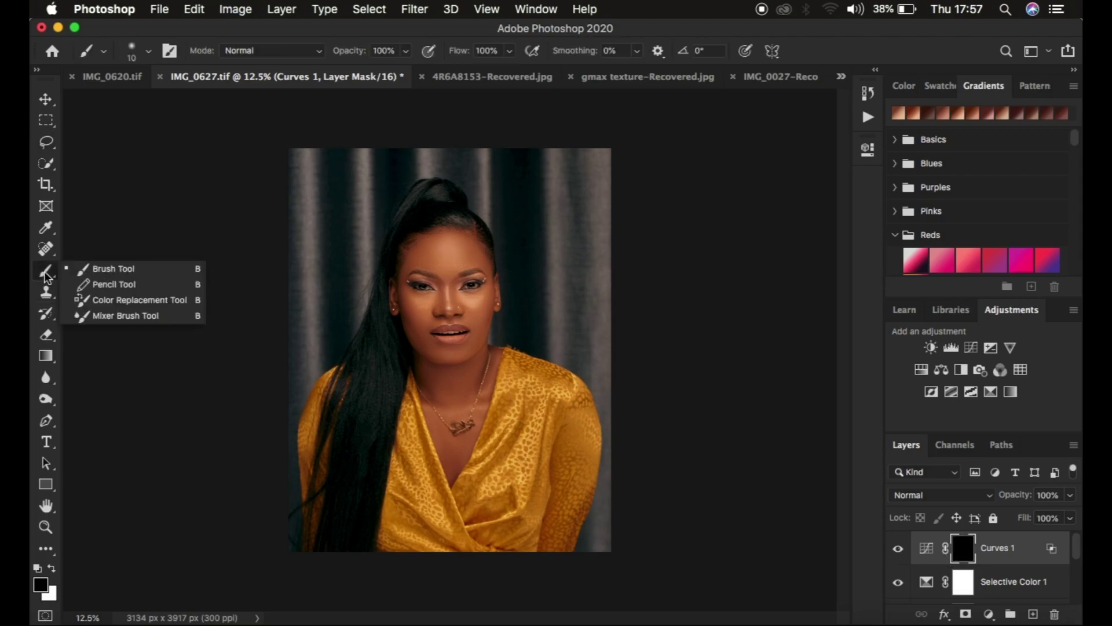
{"action": "left_click", "coordinate": [110, 267]}
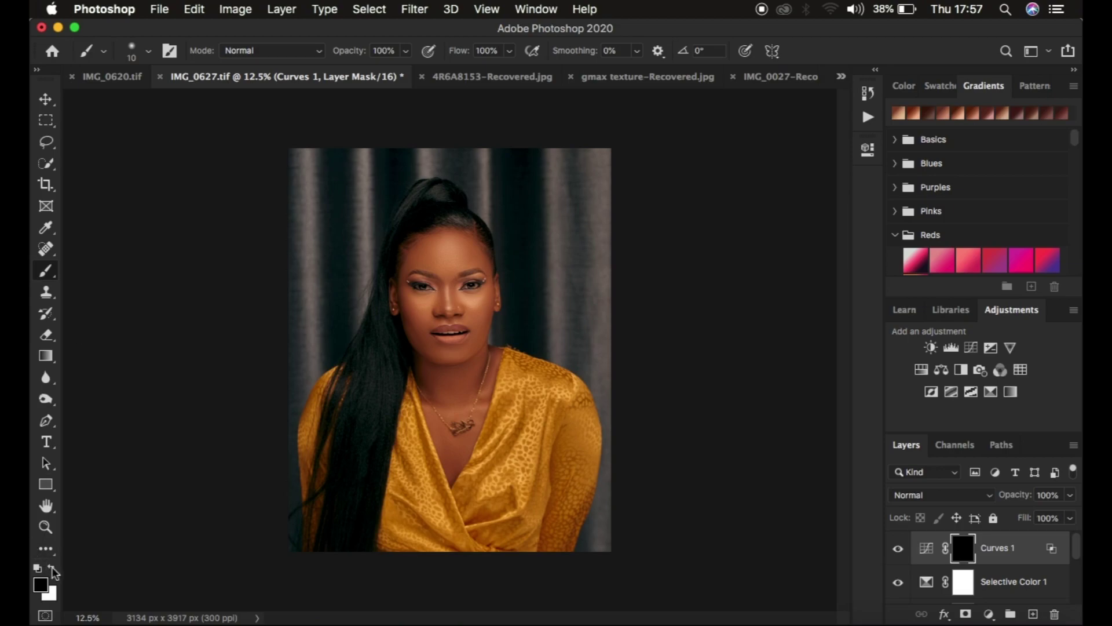
{"action": "left_click", "coordinate": [37, 569]}
{"action": "left_click", "coordinate": [54, 568]}
{"action": "left_click", "coordinate": [53, 569]}
{"action": "left_click", "coordinate": [148, 51]}
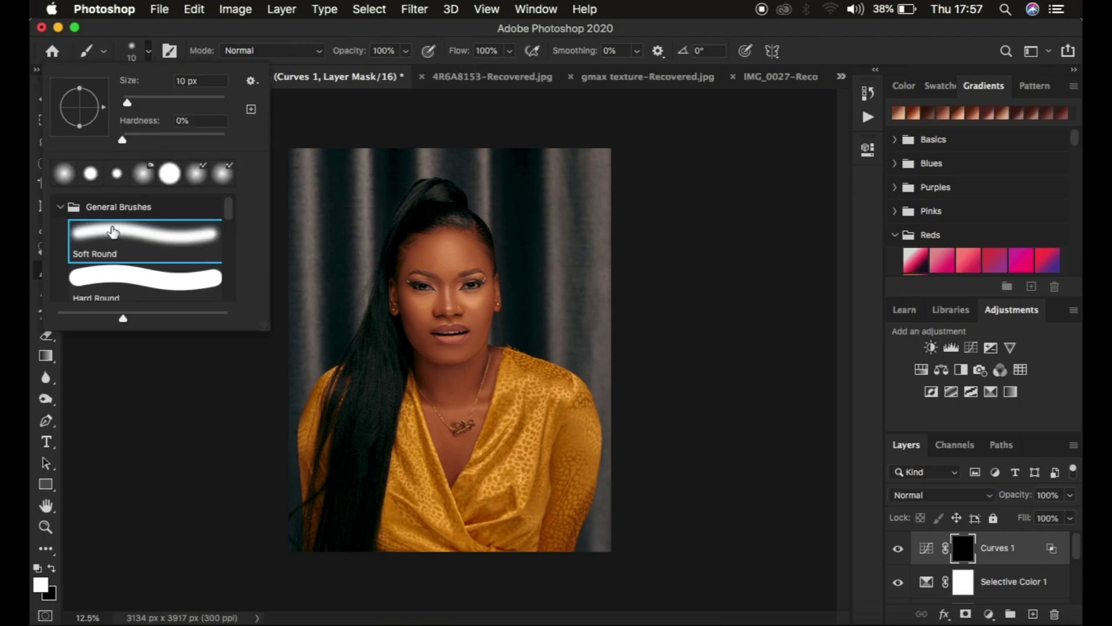
{"action": "left_click", "coordinate": [147, 53]}
{"action": "key", "text": "super+equal"}
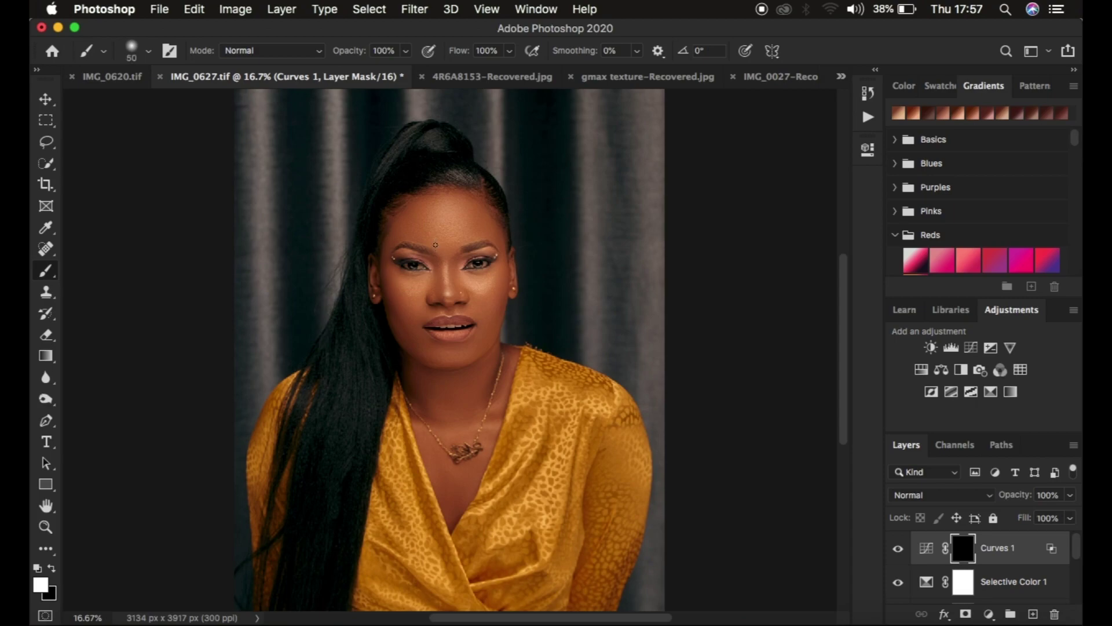
Step: With a 200 px brush, paint white on the Curves 1 mask over under-eyes, chin and forehead, then compare
{"action": "key", "text": "bracketright"}
{"action": "key", "text": "bracketright"}
{"action": "key", "text": "bracketright"}
{"action": "key", "text": "bracketright"}
{"action": "key", "text": "bracketright"}
{"action": "key", "text": "bracketright"}
{"action": "key", "text": "bracketright"}
{"action": "key", "text": "bracketright"}
{"action": "key", "text": "bracketright"}
{"action": "key", "text": "bracketright"}
{"action": "key", "text": "bracketright"}
{"action": "key", "text": "bracketright"}
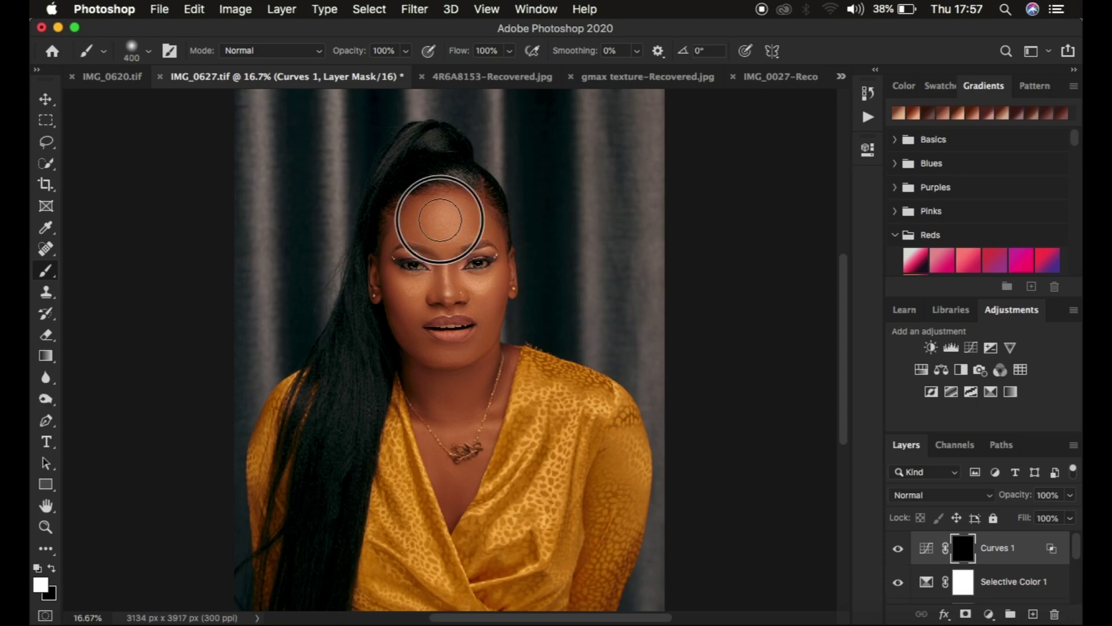
{"action": "key", "text": "bracketleft"}
{"action": "key", "text": "bracketleft"}
{"action": "key", "text": "bracketleft"}
{"action": "left_click", "coordinate": [451, 267]}
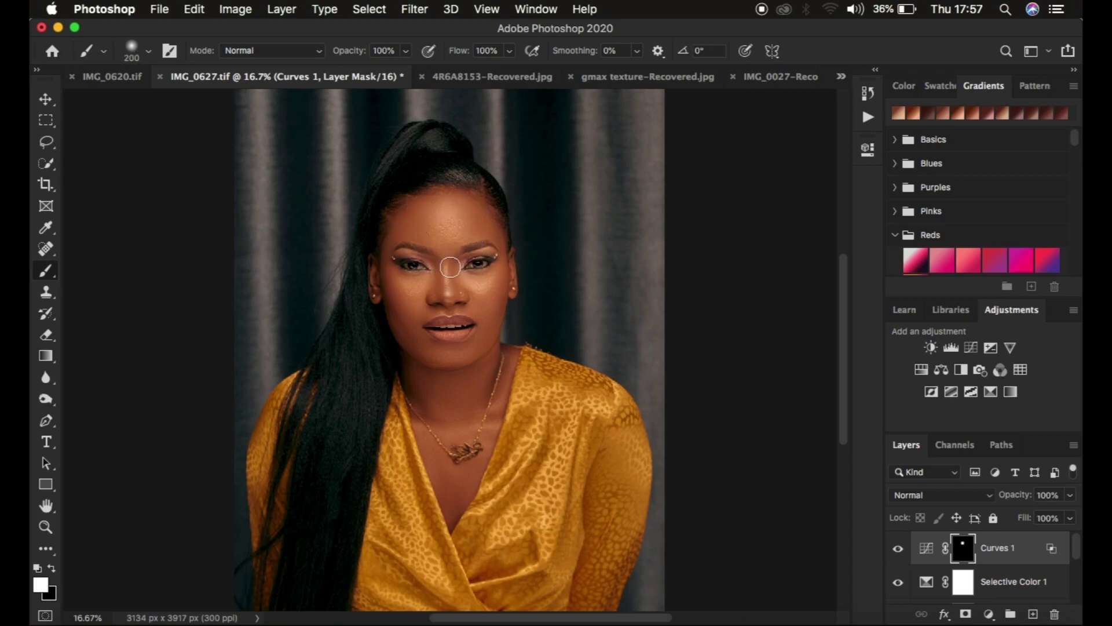
{"action": "mouse_move", "coordinate": [450, 267]}
{"action": "left_mouse_down"}
{"action": "mouse_move", "coordinate": [441, 284]}
{"action": "mouse_move", "coordinate": [480, 283]}
{"action": "mouse_move", "coordinate": [424, 296]}
{"action": "mouse_move", "coordinate": [409, 288]}
{"action": "left_mouse_up"}
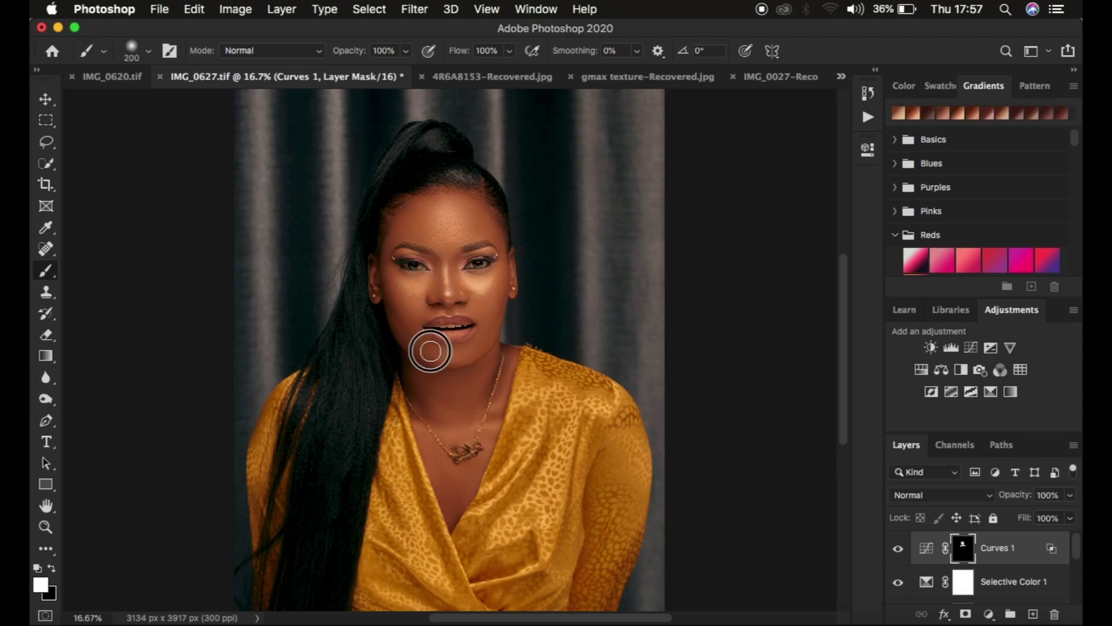
{"action": "mouse_move", "coordinate": [430, 351]}
{"action": "left_mouse_down"}
{"action": "mouse_move", "coordinate": [459, 353]}
{"action": "mouse_move", "coordinate": [440, 350]}
{"action": "mouse_move", "coordinate": [452, 348]}
{"action": "left_mouse_up"}
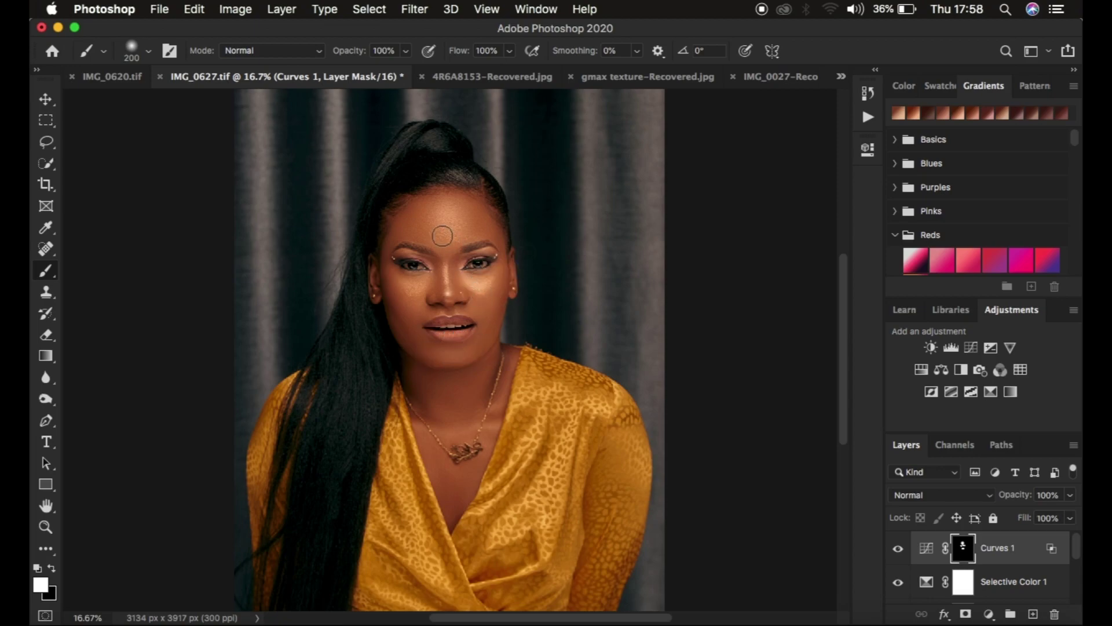
{"action": "mouse_move", "coordinate": [442, 236]}
{"action": "left_mouse_down"}
{"action": "mouse_move", "coordinate": [424, 216]}
{"action": "mouse_move", "coordinate": [442, 246]}
{"action": "mouse_move", "coordinate": [442, 210]}
{"action": "left_mouse_up"}
{"action": "left_click", "coordinate": [898, 549]}
{"action": "left_click", "coordinate": [899, 550]}
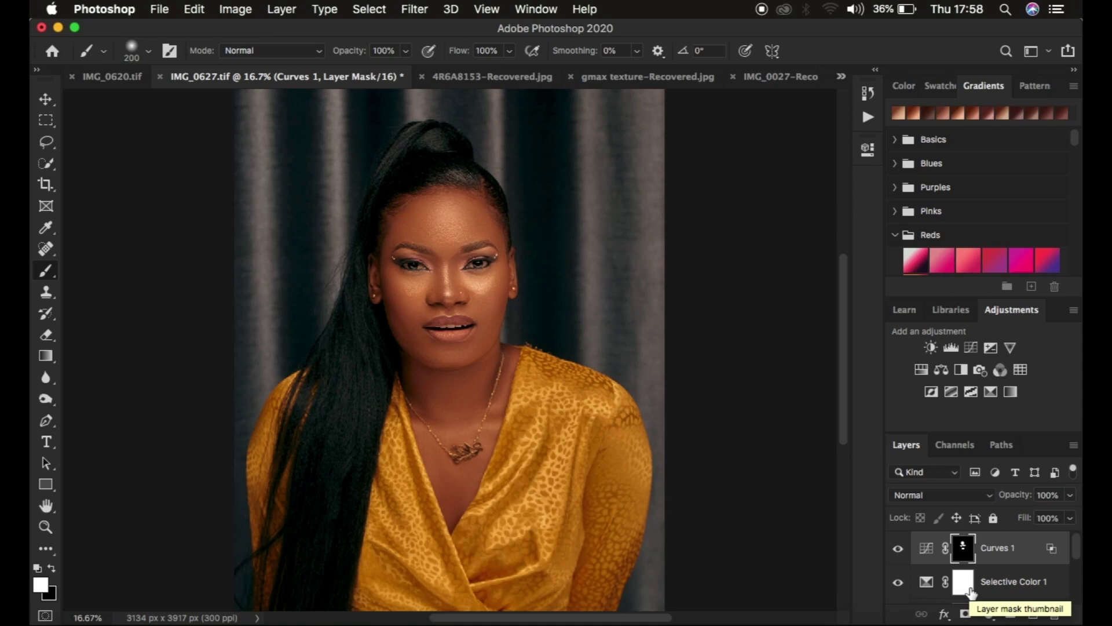
{"action": "left_click", "coordinate": [988, 615]}
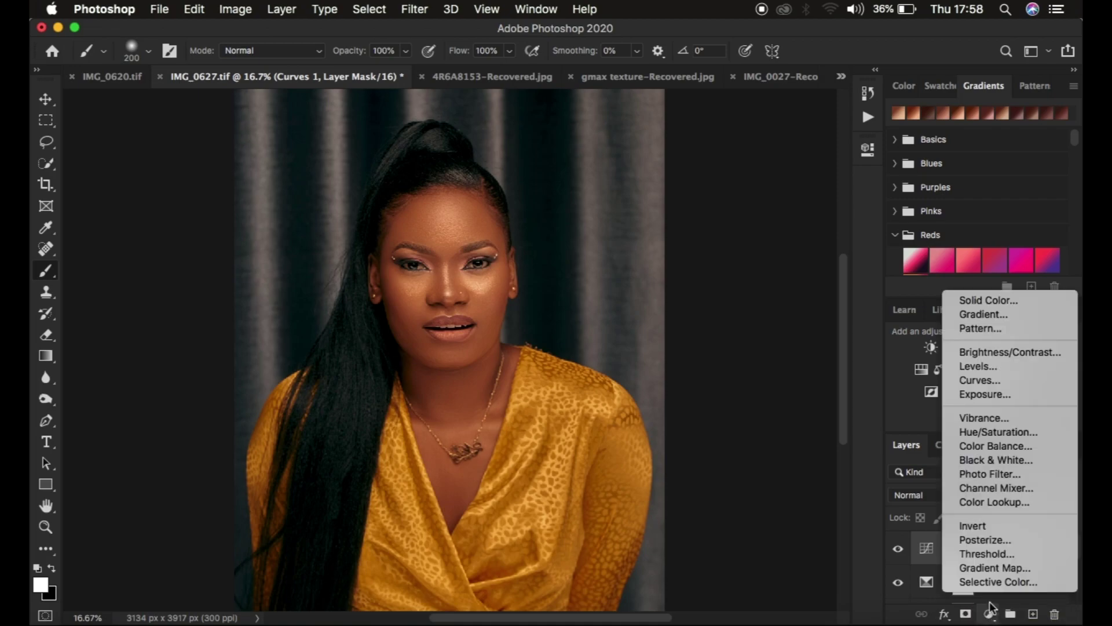
Step: Add a Hue/Saturation layer at Saturation -71 and invert its mask to black
{"action": "left_click", "coordinate": [991, 432]}
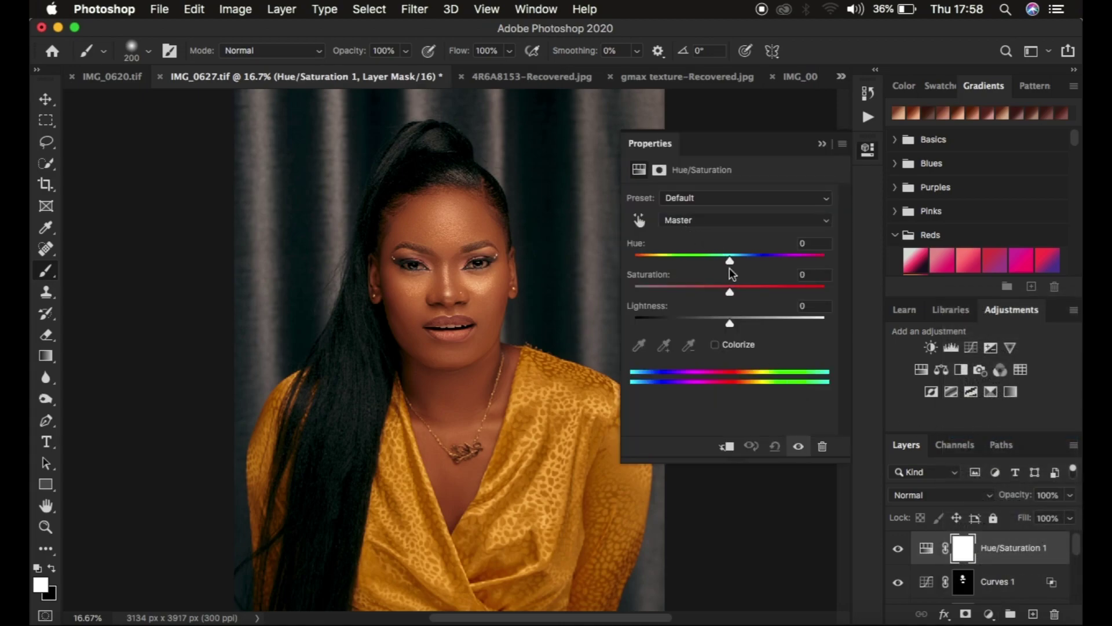
{"action": "left_click_drag", "start_coordinate": [729, 293], "coordinate": [662, 294]}
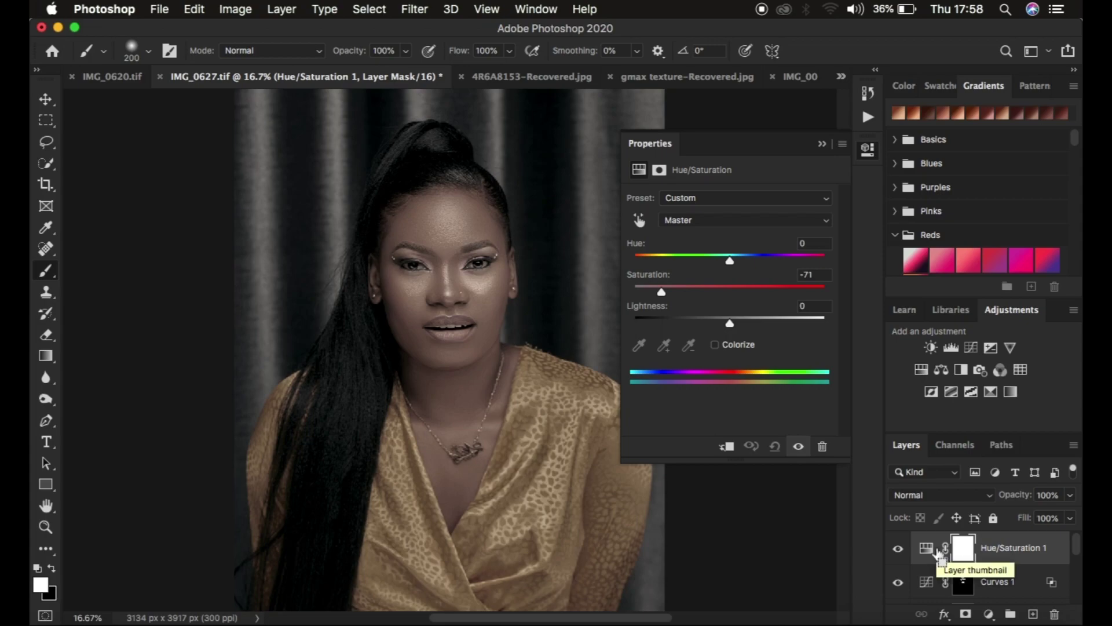
{"action": "key", "text": "super+i"}
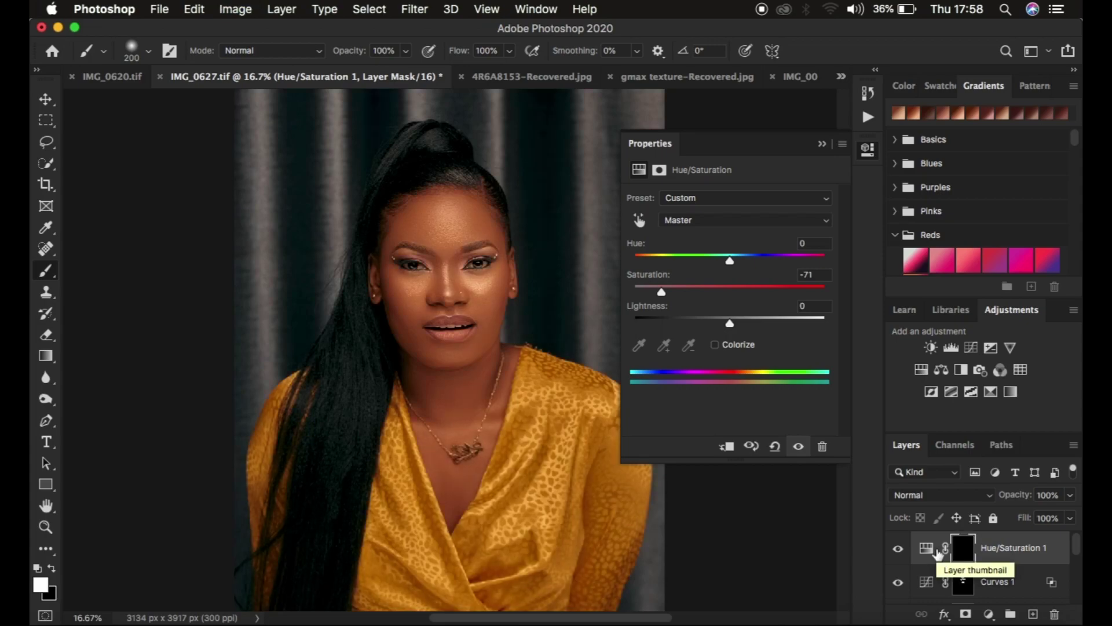
{"action": "left_click", "coordinate": [822, 143]}
{"action": "key", "text": "super+equal"}
{"action": "key", "text": "super+equal"}
{"action": "key", "text": "super+equal"}
{"action": "key", "text": "super+equal"}
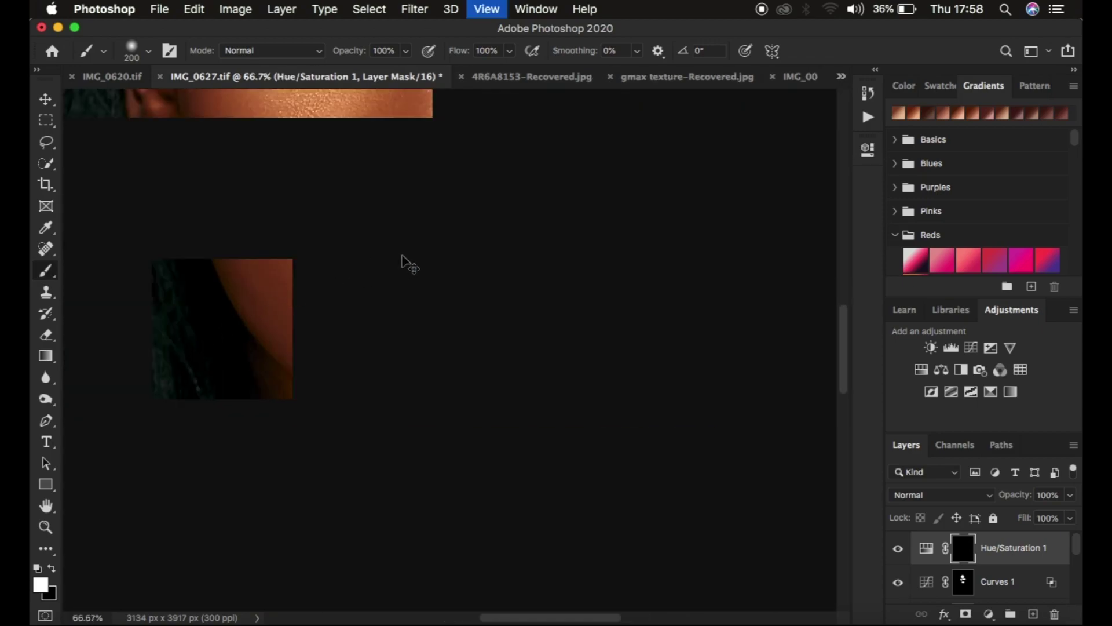
Step: Zoom in and paint white over both irises on the Hue/Saturation 1 mask with a smaller brush
{"action": "key", "text": "super+equal"}
{"action": "scroll", "coordinate": [531, 192], "scroll_direction": "up", "scroll_amount": 5}
{"action": "scroll", "coordinate": [531, 192], "scroll_direction": "up", "scroll_amount": 3}
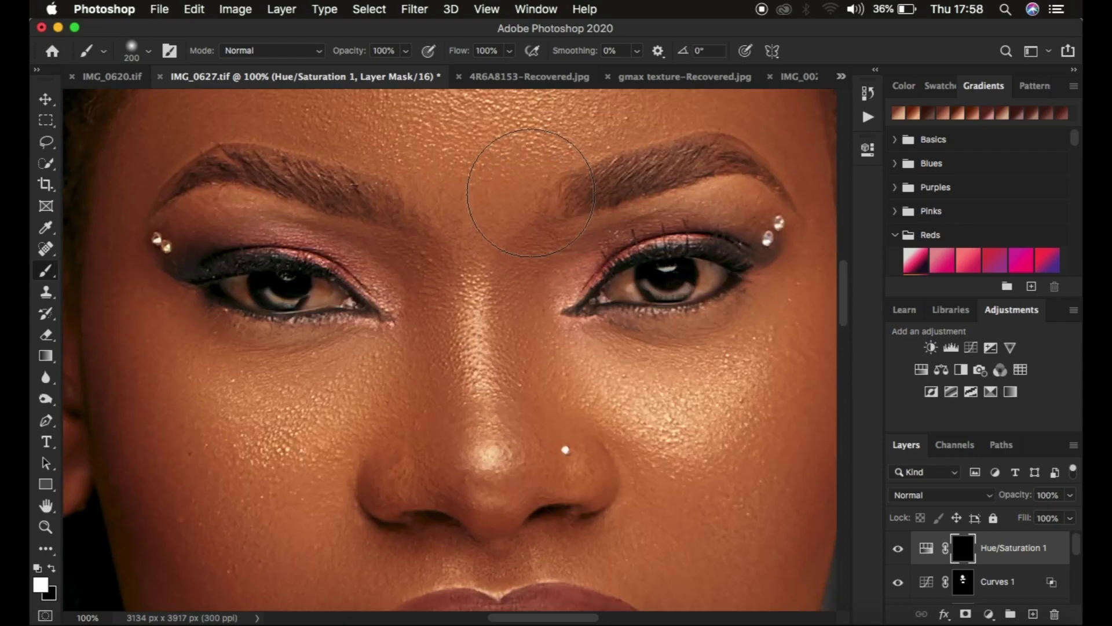
{"action": "key", "text": "bracketleft"}
{"action": "key", "text": "bracketleft"}
{"action": "key", "text": "bracketleft"}
{"action": "key", "text": "bracketleft"}
{"action": "key", "text": "bracketleft"}
{"action": "key", "text": "bracketleft"}
{"action": "key", "text": "bracketleft"}
{"action": "key", "text": "bracketleft"}
{"action": "key", "text": "bracketleft"}
{"action": "key", "text": "bracketleft"}
{"action": "key", "text": "bracketleft"}
{"action": "mouse_move", "coordinate": [248, 287]}
{"action": "left_mouse_down"}
{"action": "mouse_move", "coordinate": [319, 289]}
{"action": "mouse_move", "coordinate": [241, 280]}
{"action": "mouse_move", "coordinate": [318, 293]}
{"action": "mouse_move", "coordinate": [298, 284]}
{"action": "left_mouse_up"}
{"action": "key", "text": "bracketleft"}
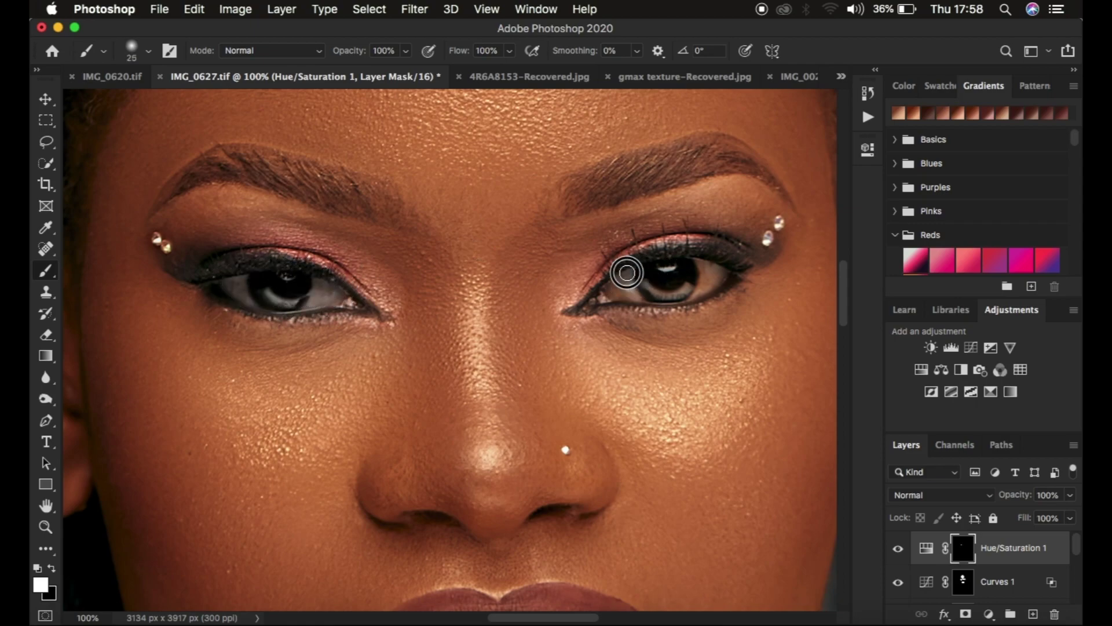
{"action": "mouse_move", "coordinate": [626, 272]}
{"action": "left_mouse_down"}
{"action": "mouse_move", "coordinate": [691, 288]}
{"action": "mouse_move", "coordinate": [695, 265]}
{"action": "mouse_move", "coordinate": [696, 293]}
{"action": "mouse_move", "coordinate": [714, 271]}
{"action": "mouse_move", "coordinate": [679, 281]}
{"action": "mouse_move", "coordinate": [699, 270]}
{"action": "mouse_move", "coordinate": [686, 265]}
{"action": "mouse_move", "coordinate": [626, 289]}
{"action": "left_mouse_up"}
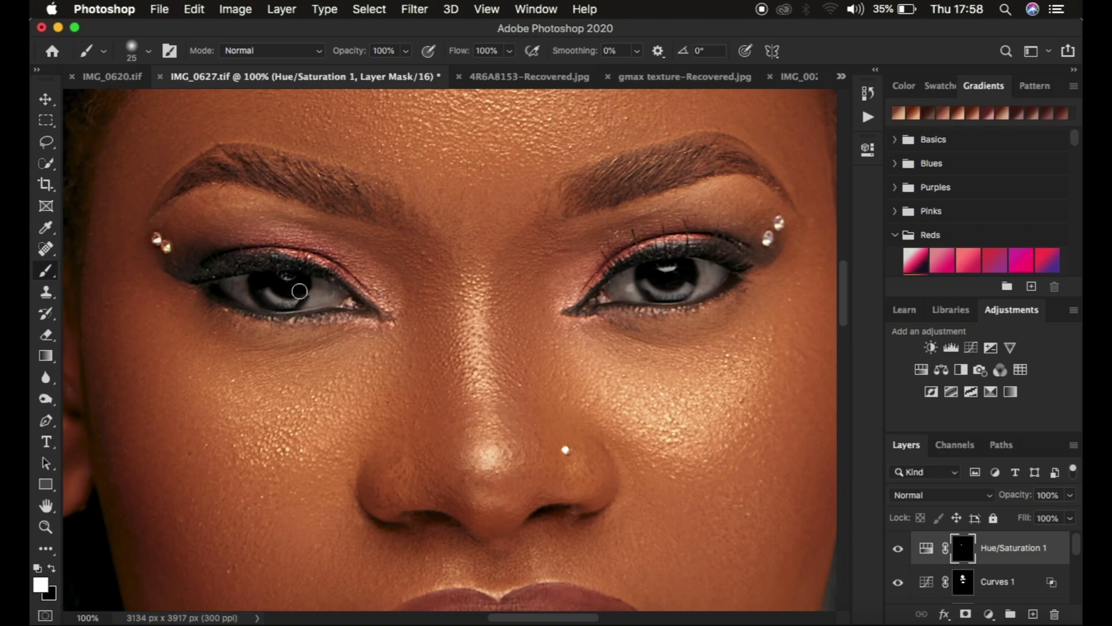
Step: Paint white over the upper teeth, then paint black to remove spill from the upper lip
{"action": "scroll", "coordinate": [511, 349], "scroll_direction": "down", "scroll_amount": 5}
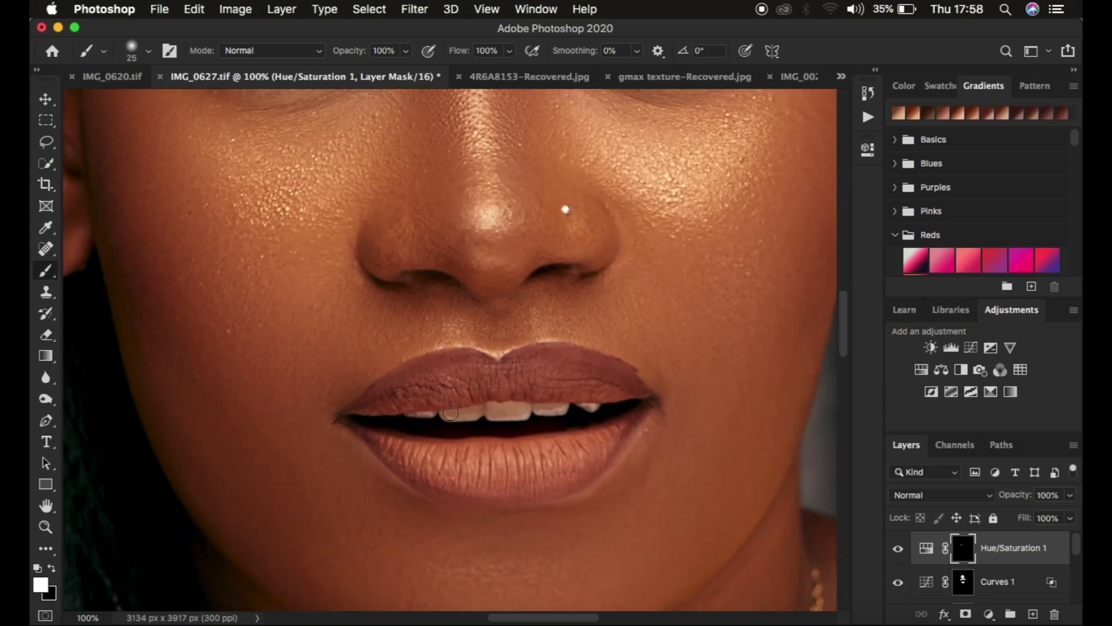
{"action": "mouse_move", "coordinate": [405, 418]}
{"action": "left_mouse_down"}
{"action": "mouse_move", "coordinate": [595, 412]}
{"action": "mouse_move", "coordinate": [450, 414]}
{"action": "left_mouse_up"}
{"action": "key", "text": "x"}
{"action": "mouse_move", "coordinate": [428, 398]}
{"action": "left_mouse_down"}
{"action": "mouse_move", "coordinate": [524, 385]}
{"action": "mouse_move", "coordinate": [622, 389]}
{"action": "mouse_move", "coordinate": [585, 381]}
{"action": "mouse_move", "coordinate": [621, 393]}
{"action": "left_mouse_up"}
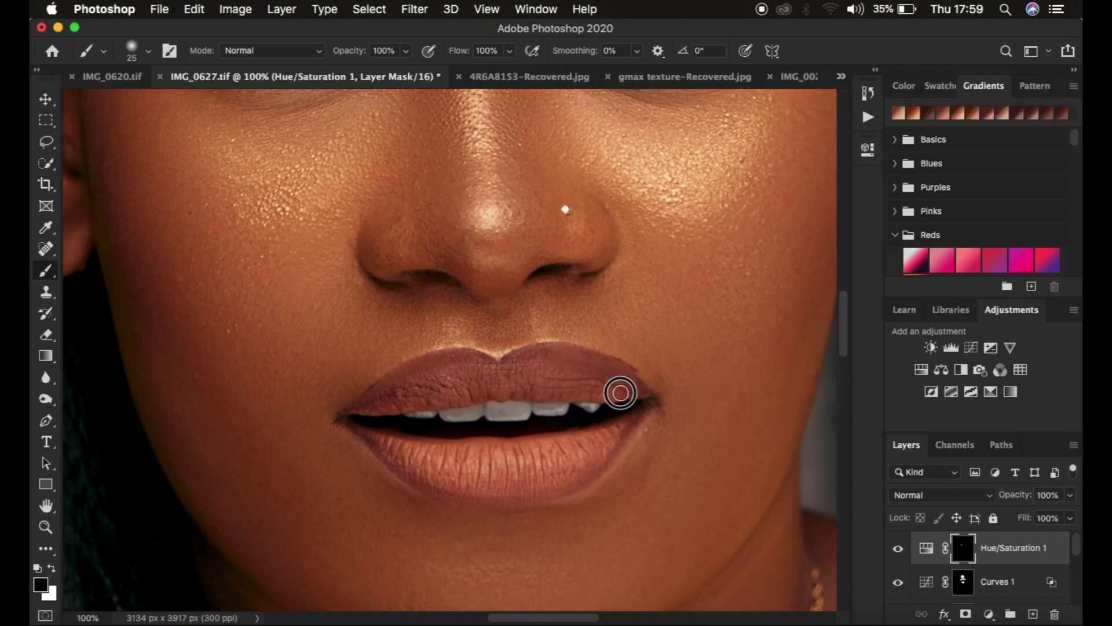
{"action": "key", "text": "super+minus"}
Step: With the whole portrait in view, lower the Curves 1 layer opacity to 91%
{"action": "key", "text": "super+minus"}
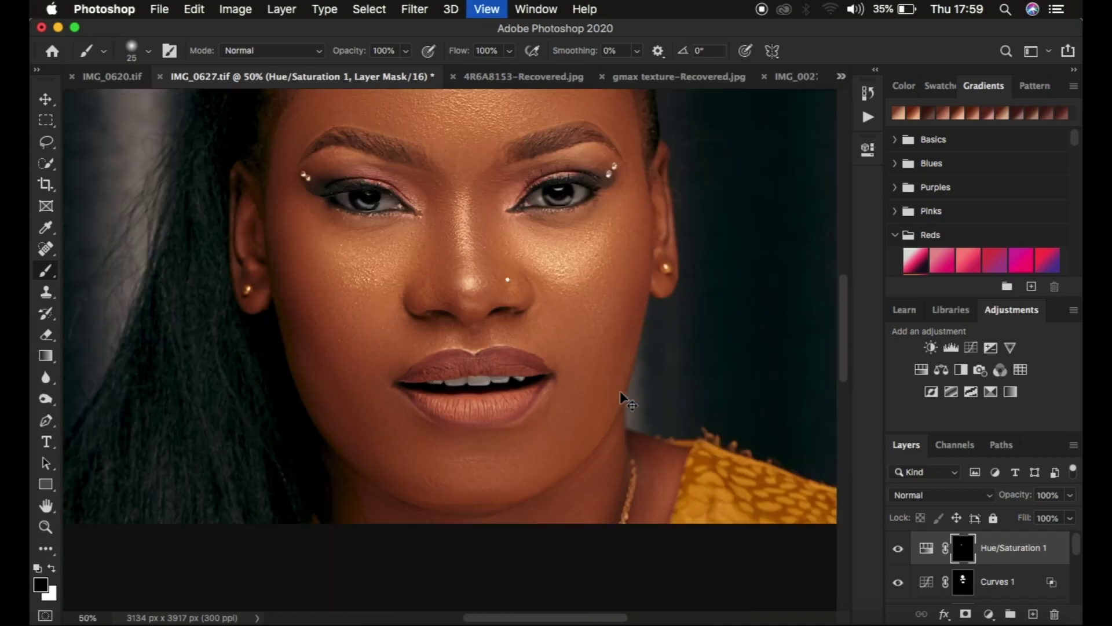
{"action": "key", "text": "super+minus"}
{"action": "key", "text": "super+minus"}
{"action": "key", "text": "super+minus"}
{"action": "key", "text": "super+minus"}
{"action": "key", "text": "super+minus"}
{"action": "key", "text": "super+minus"}
{"action": "key", "text": "super+plus"}
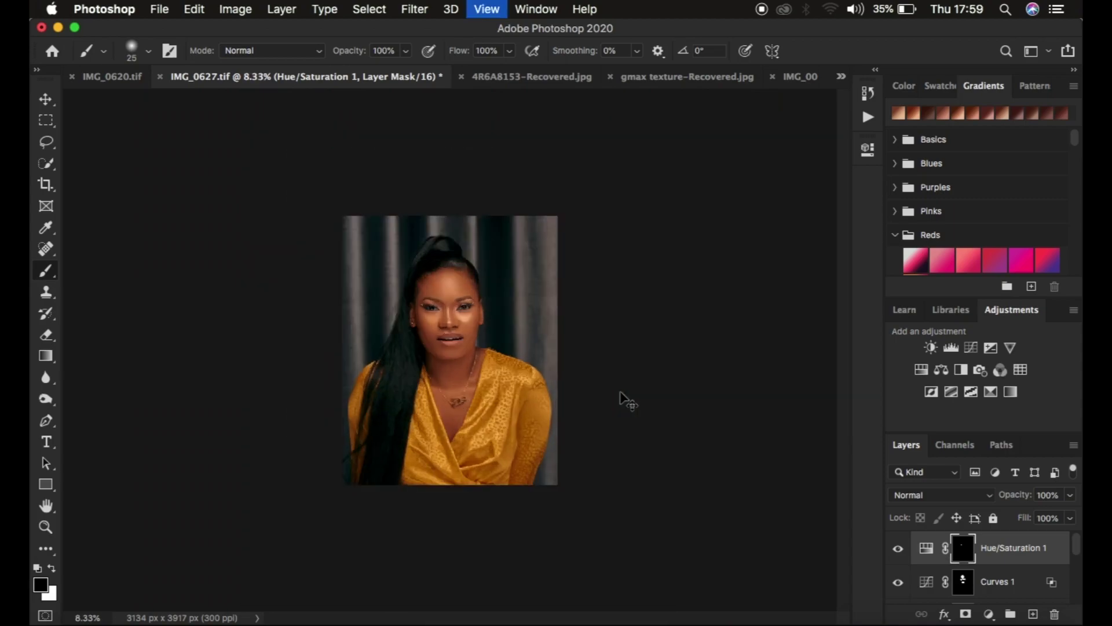
{"action": "key", "text": "super+plus"}
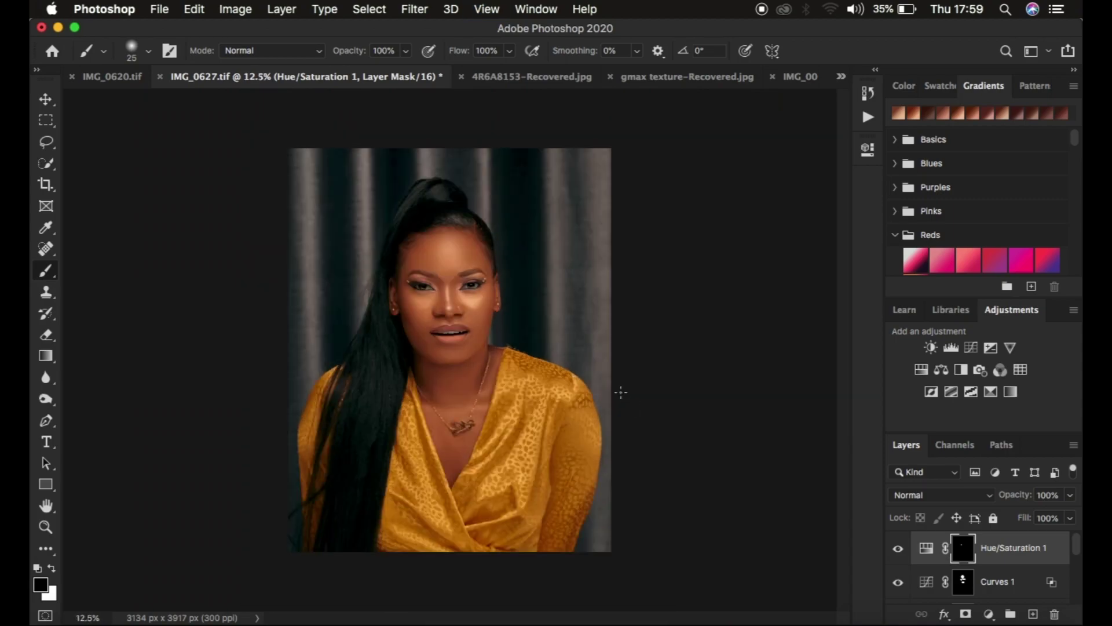
{"action": "left_click", "coordinate": [1012, 585]}
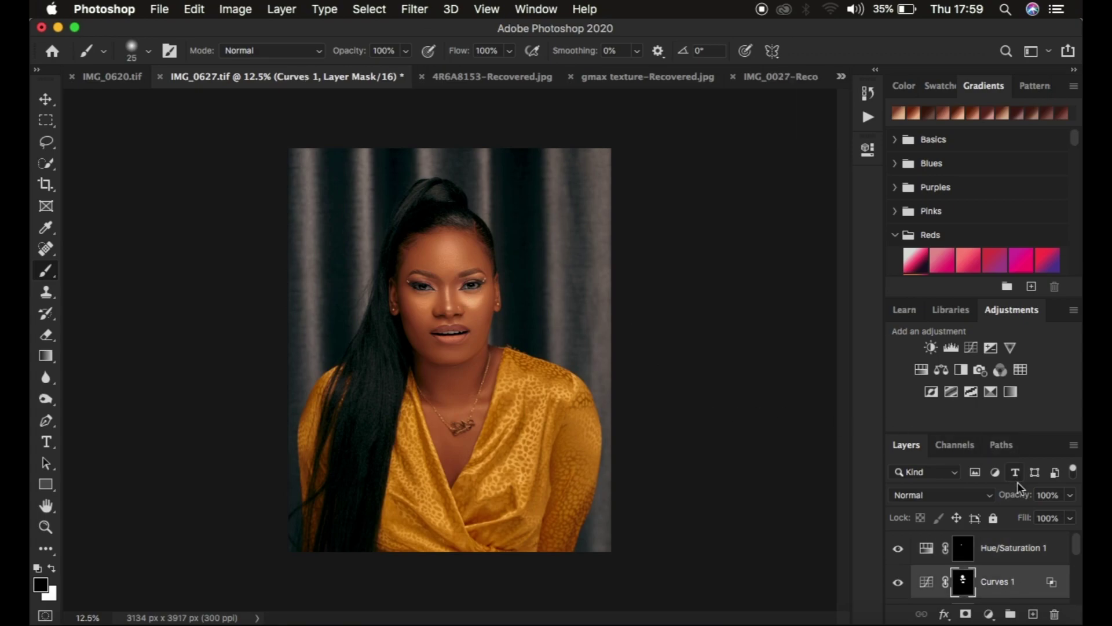
{"action": "left_click_drag", "start_coordinate": [1018, 494], "coordinate": [1010, 501]}
Step: Select the adjustment layers from Hue/Saturation 1 down to Black & White 1
{"action": "left_click", "coordinate": [1016, 553]}
{"action": "scroll", "coordinate": [1018, 556], "scroll_direction": "down", "scroll_amount": 5}
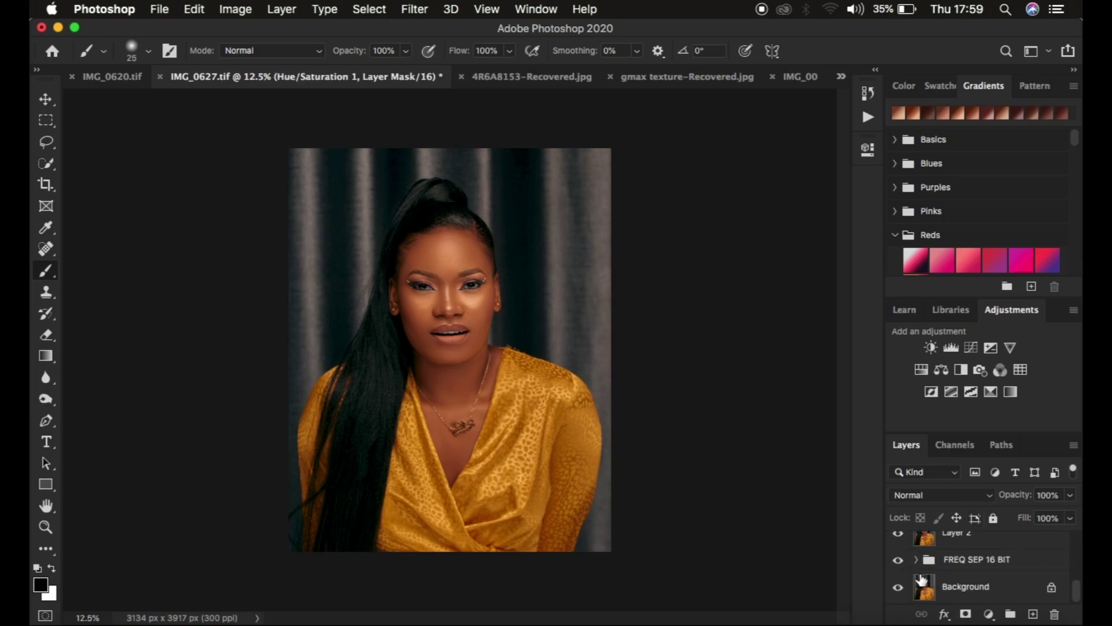
{"action": "scroll", "coordinate": [1000, 563], "scroll_direction": "up", "scroll_amount": 5}
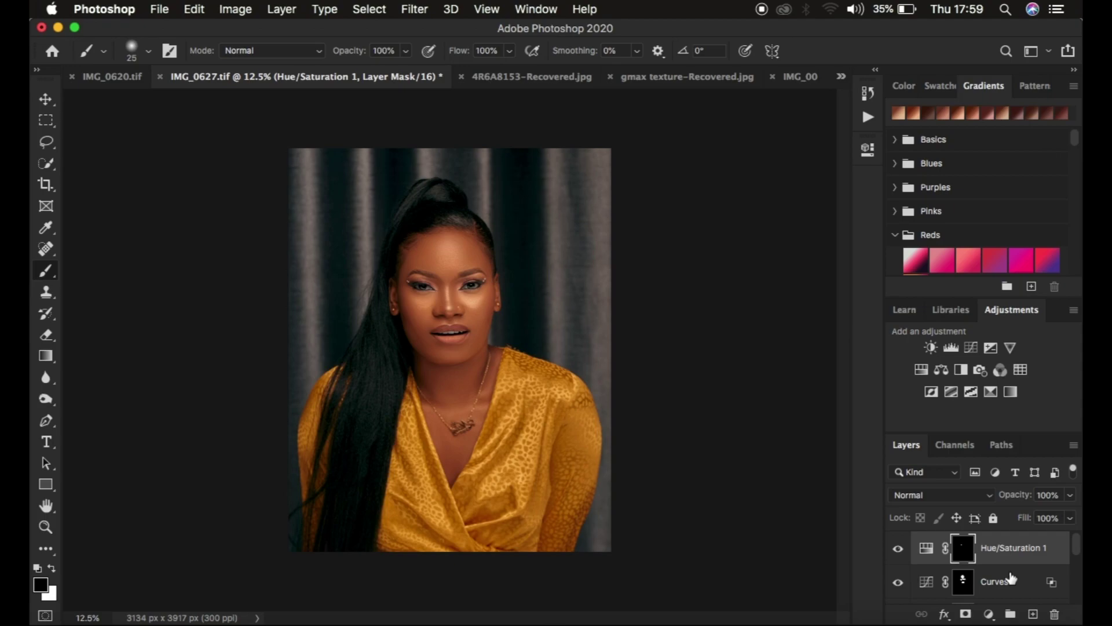
{"action": "scroll", "coordinate": [1011, 578], "scroll_direction": "down", "scroll_amount": 3}
{"action": "left_click", "coordinate": [1021, 572]}
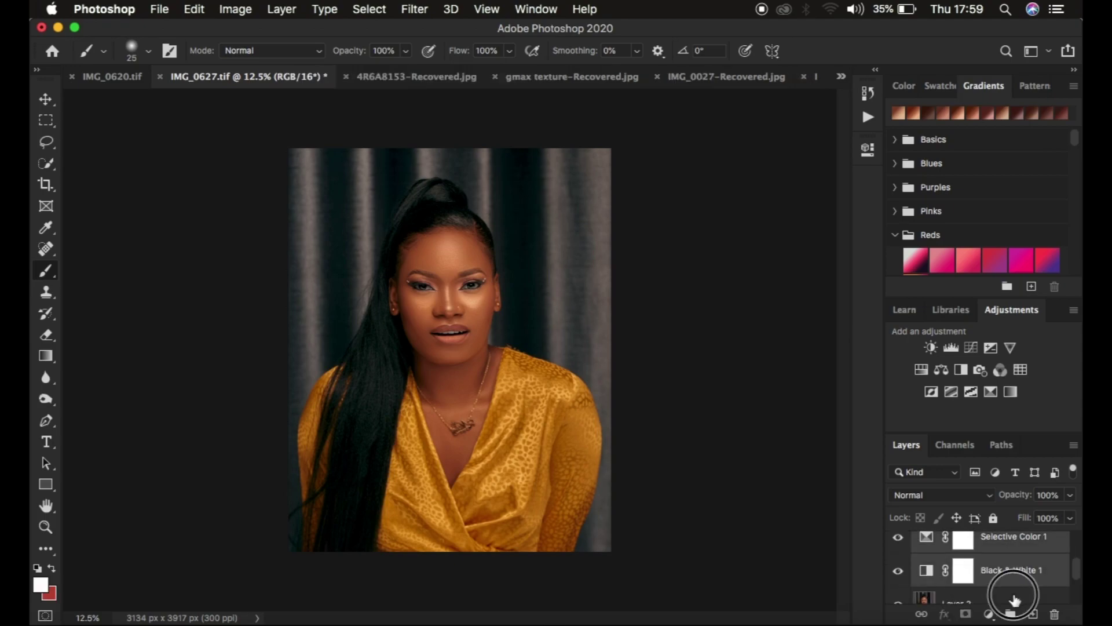
Step: Group the selected adjustment layers into Group 1, then toggle its visibility to compare before and after
{"action": "key", "text": "super+g"}
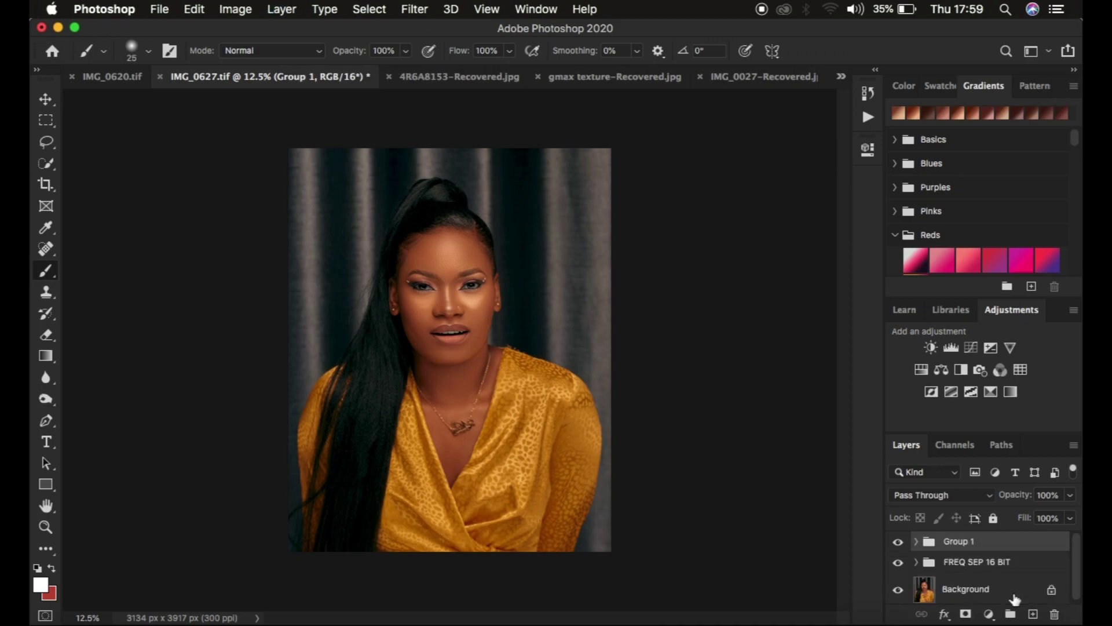
{"action": "left_click", "coordinate": [898, 542]}
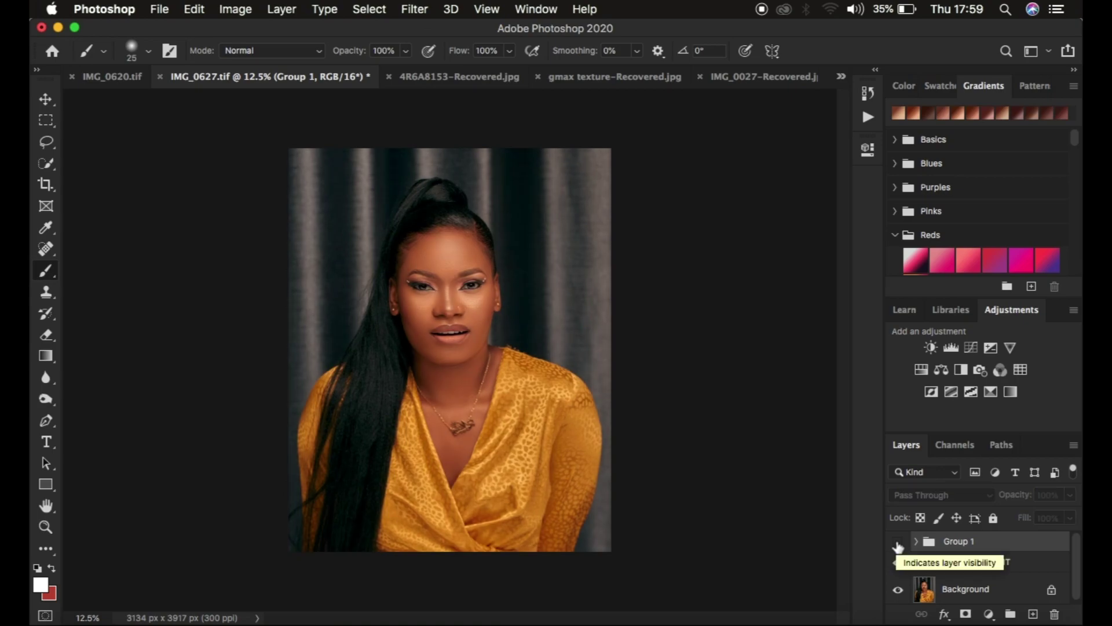
{"action": "left_click", "coordinate": [898, 543]}
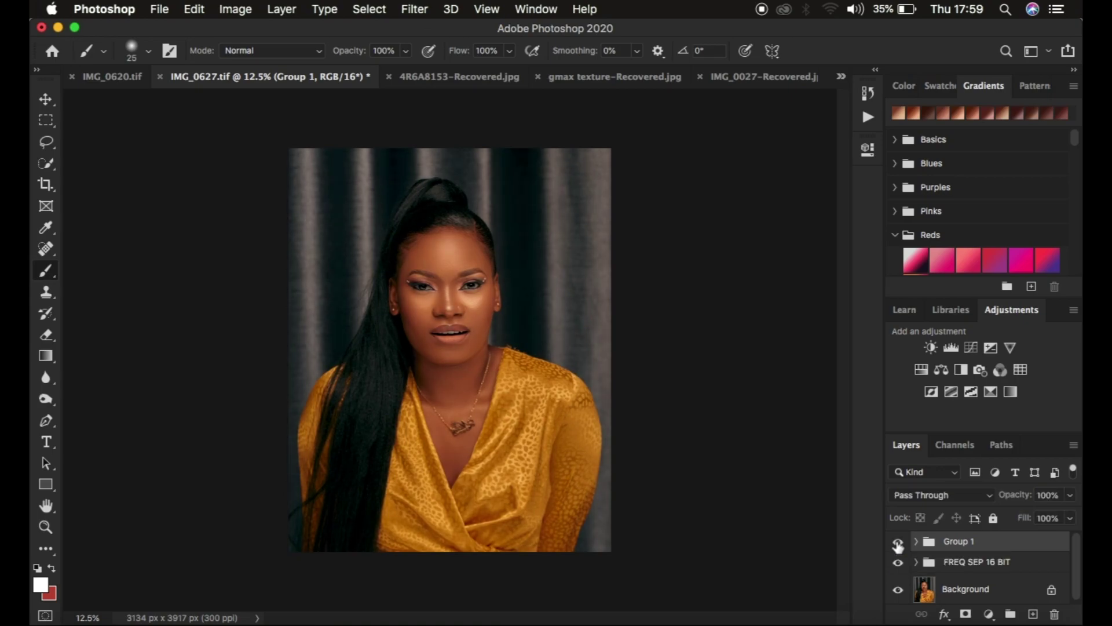
{"action": "left_click", "coordinate": [898, 542]}
{"action": "left_click", "coordinate": [898, 542]}
{"action": "left_click", "coordinate": [897, 542]}
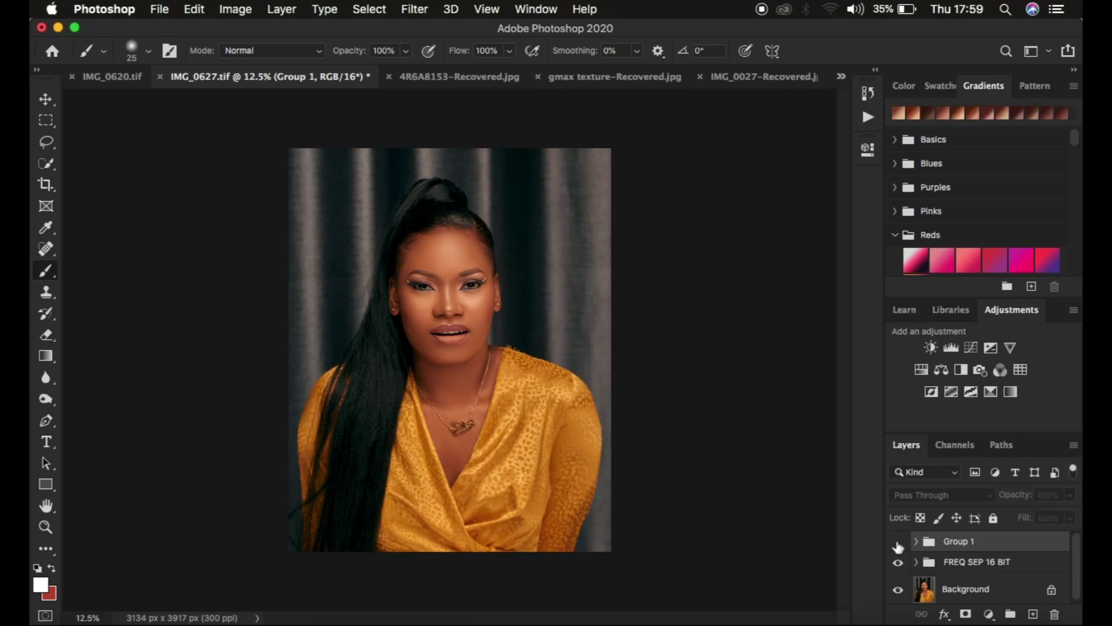
{"action": "left_click", "coordinate": [898, 542]}
{"action": "left_click", "coordinate": [898, 542]}
{"action": "left_click", "coordinate": [898, 542]}
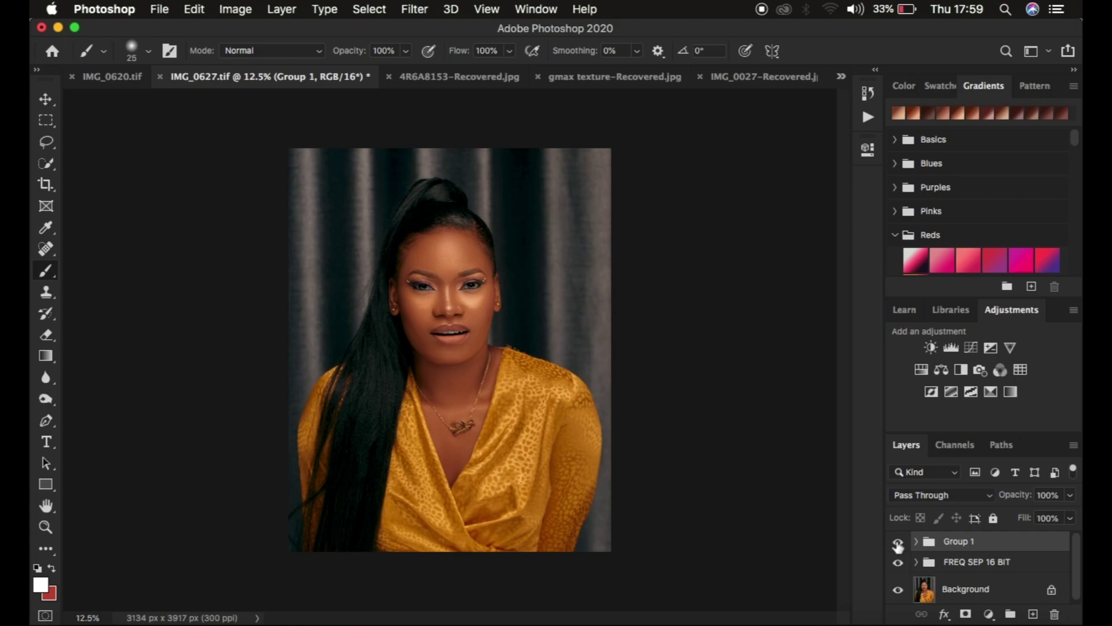
{"action": "left_click", "coordinate": [155, 12]}
Step: Open Export As for IMG_0627 as a 3134 × 3917 px JPG at 100% quality
{"action": "mouse_move", "coordinate": [211, 237]}
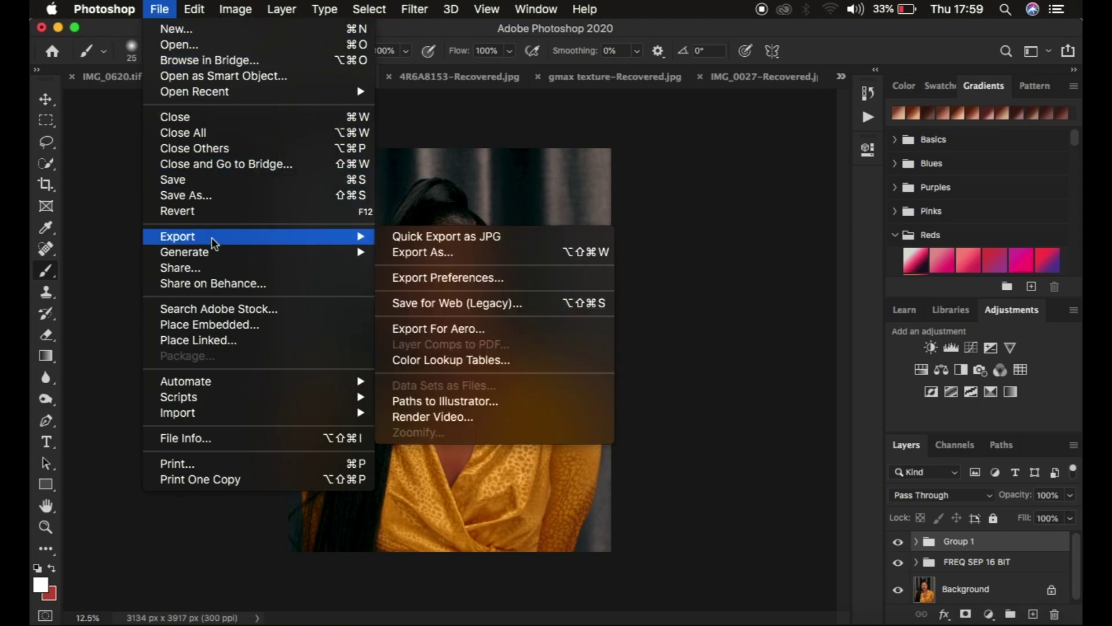
{"action": "left_click", "coordinate": [454, 252]}
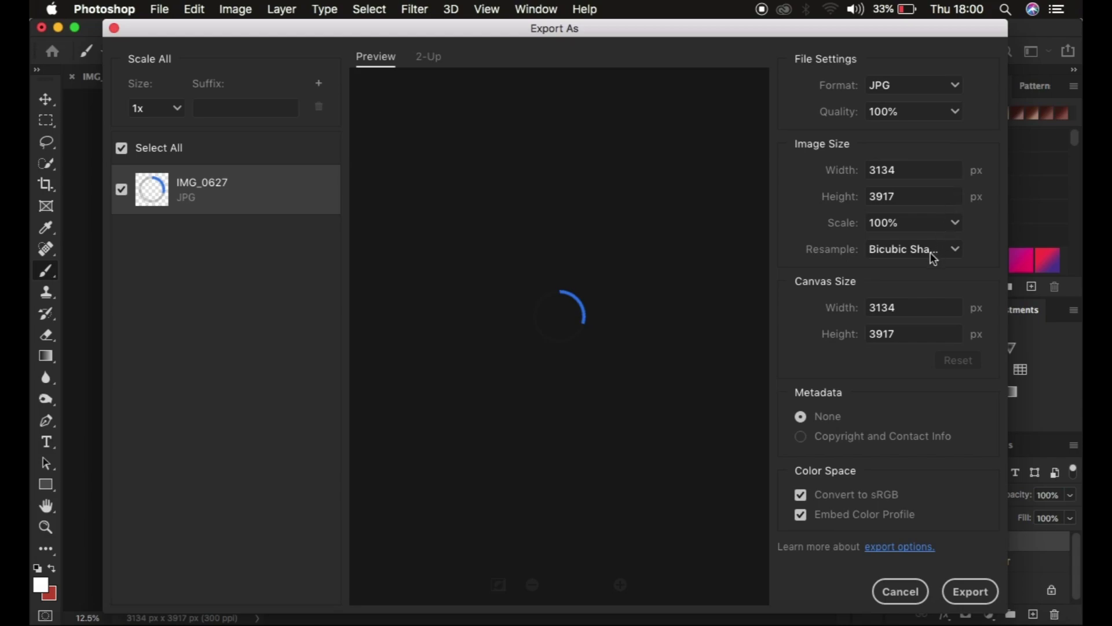
Step: Keep Bicubic Sharper resampling and cancel Export As without exporting
{"action": "left_click", "coordinate": [916, 250]}
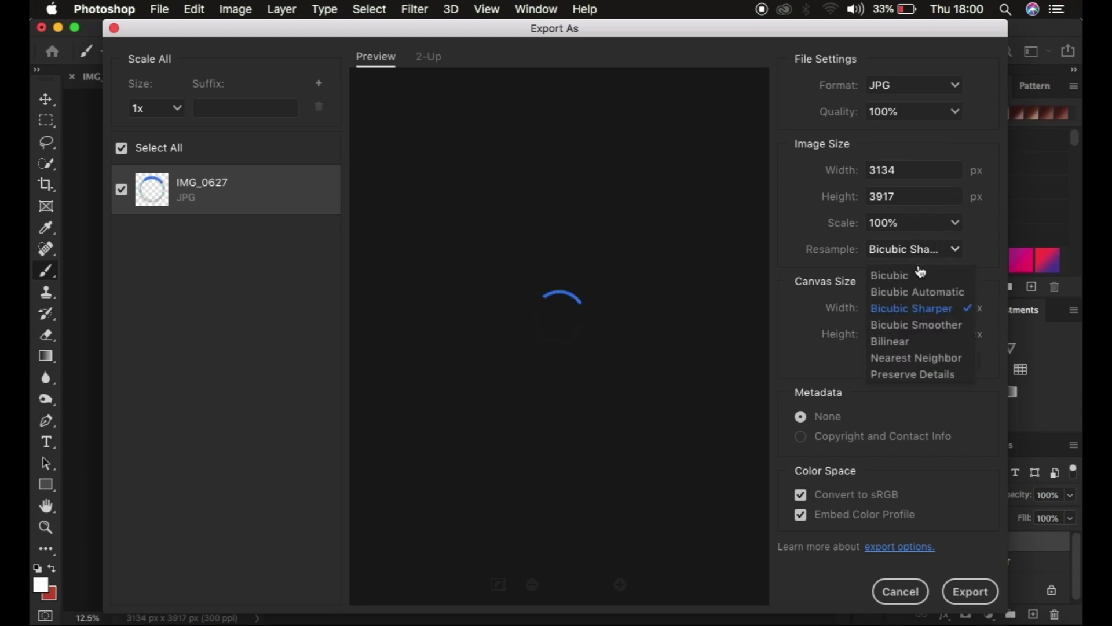
{"action": "left_click", "coordinate": [932, 308]}
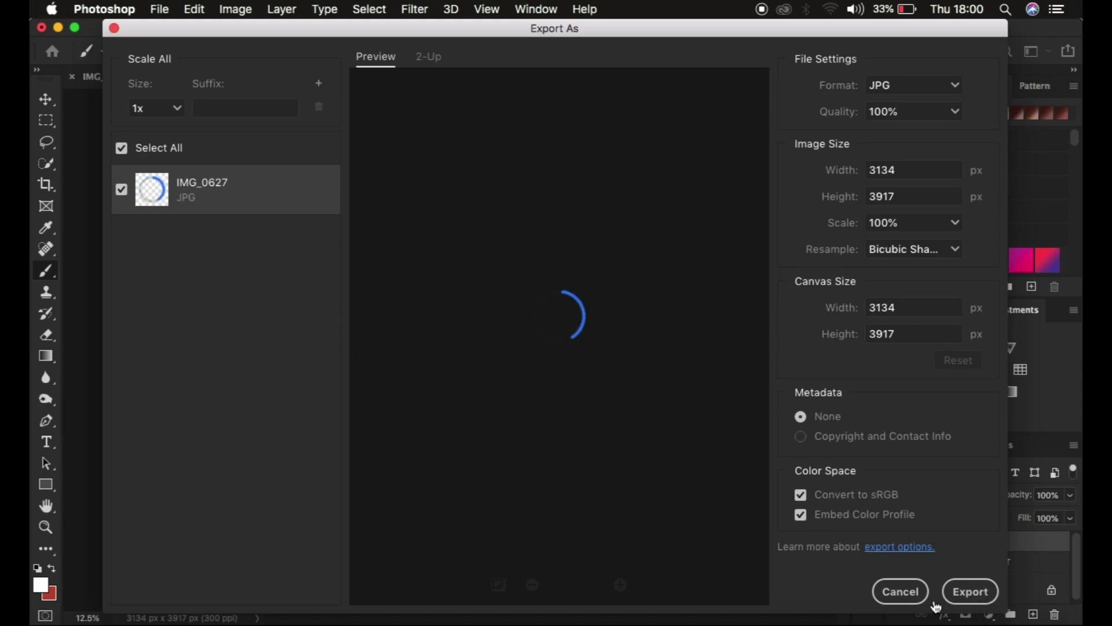
{"action": "left_click", "coordinate": [900, 594]}
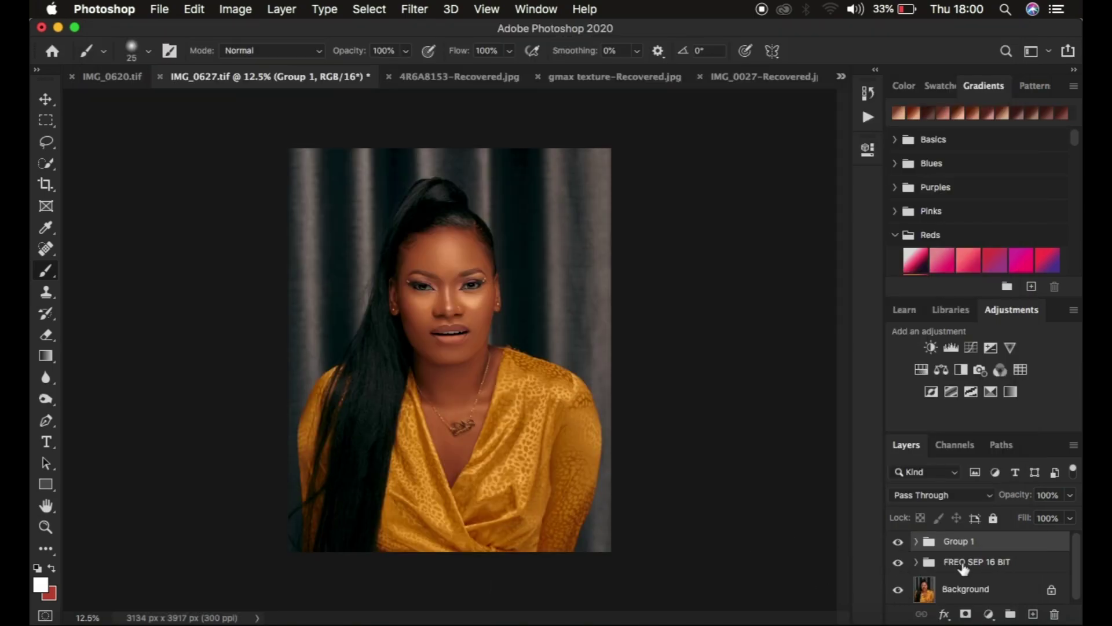
{"action": "scroll", "coordinate": [964, 570], "scroll_direction": "down", "scroll_amount": 1}
{"action": "left_click", "coordinate": [898, 587]}
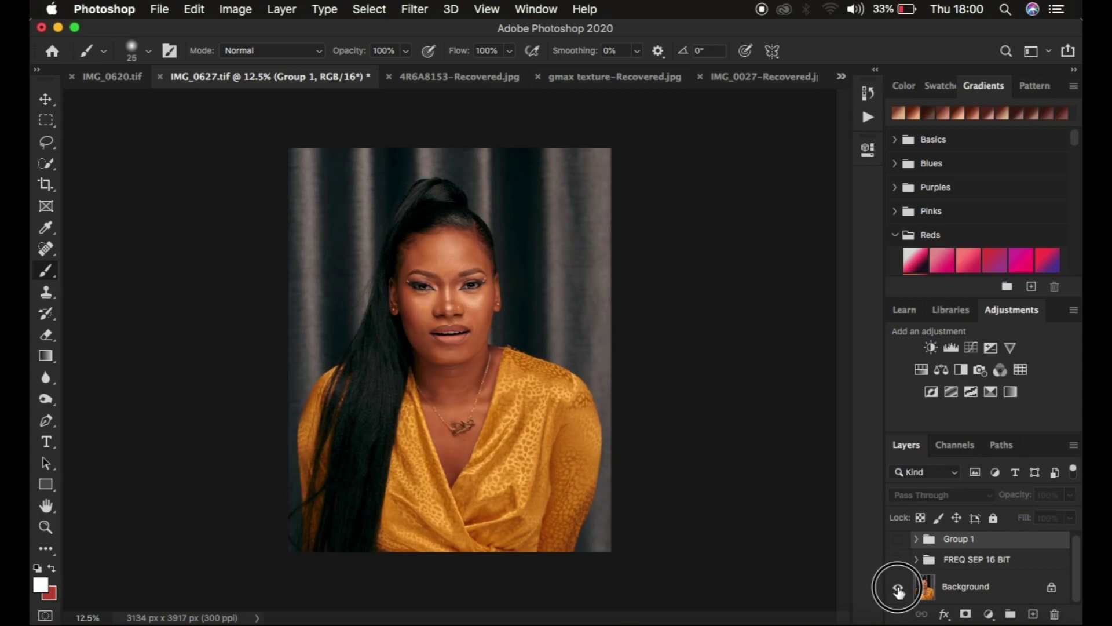
{"action": "left_click", "coordinate": [898, 587]}
{"action": "left_click", "coordinate": [899, 588]}
{"action": "left_click", "coordinate": [899, 589]}
{"action": "left_click", "coordinate": [899, 589]}
{"action": "left_click", "coordinate": [898, 588]}
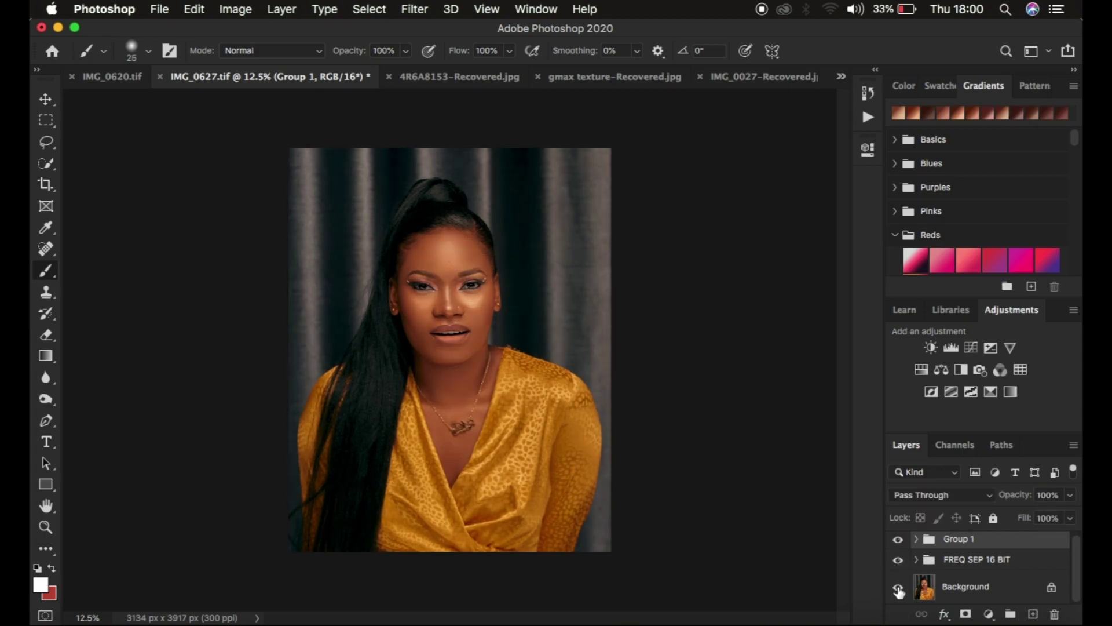